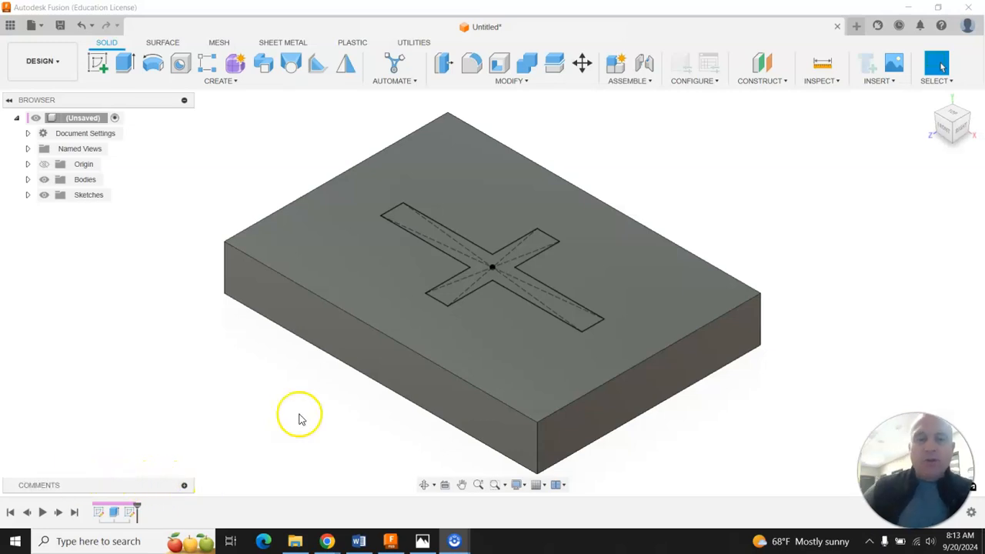
# Step: Consult the WorkPlanes reference drawing and create a construction plane offset 2 in above the block's top face
pyautogui.click(424, 541)
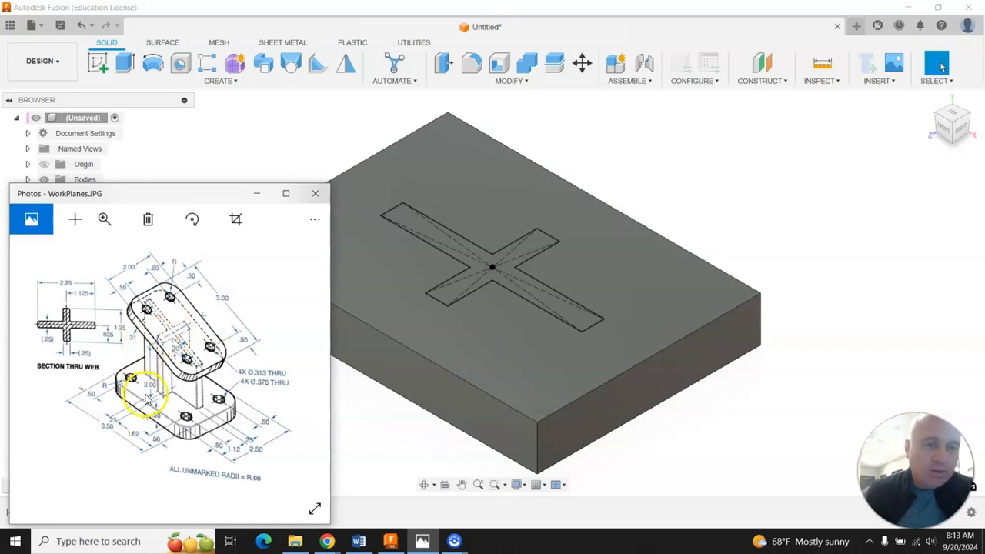
pyautogui.click(764, 80)
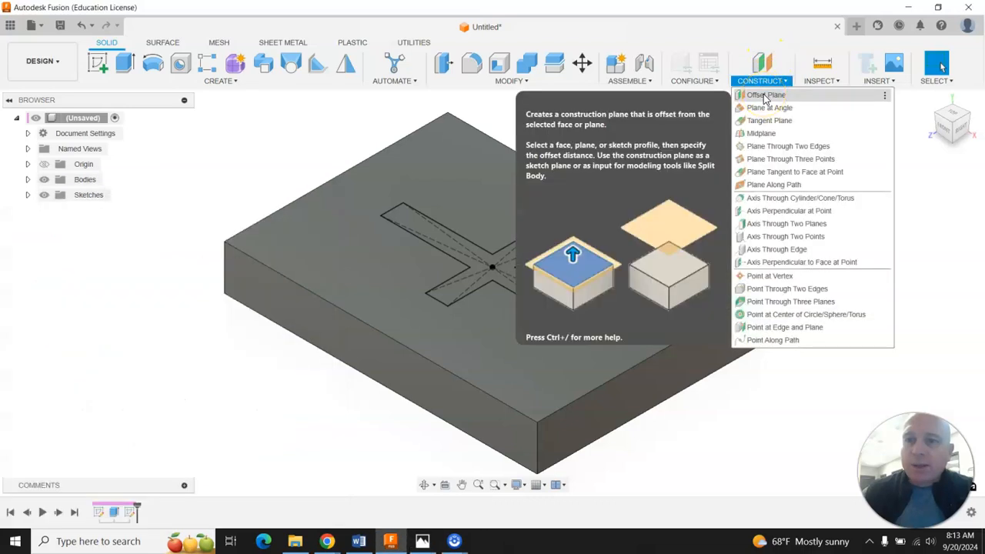
pyautogui.click(764, 96)
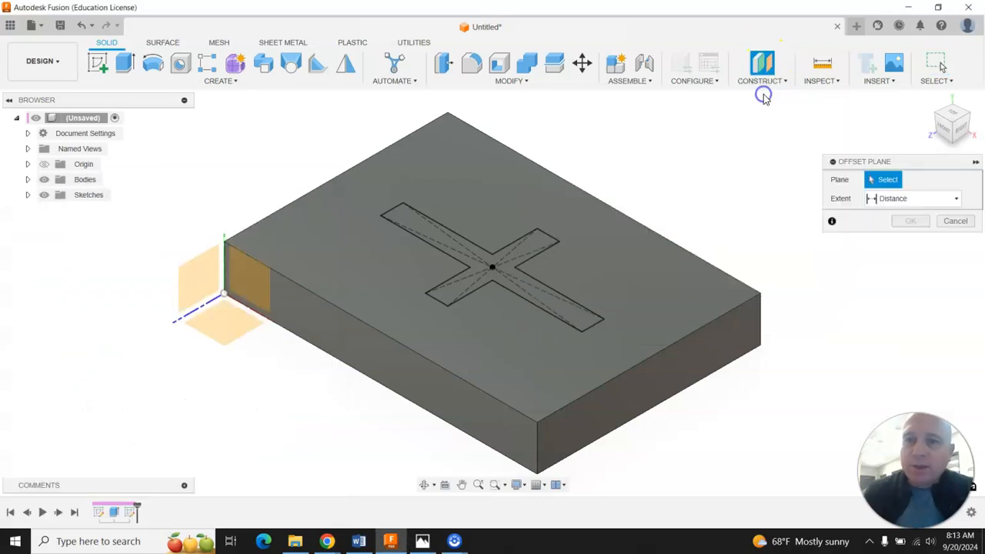
pyautogui.click(475, 202)
pyautogui.write('2')
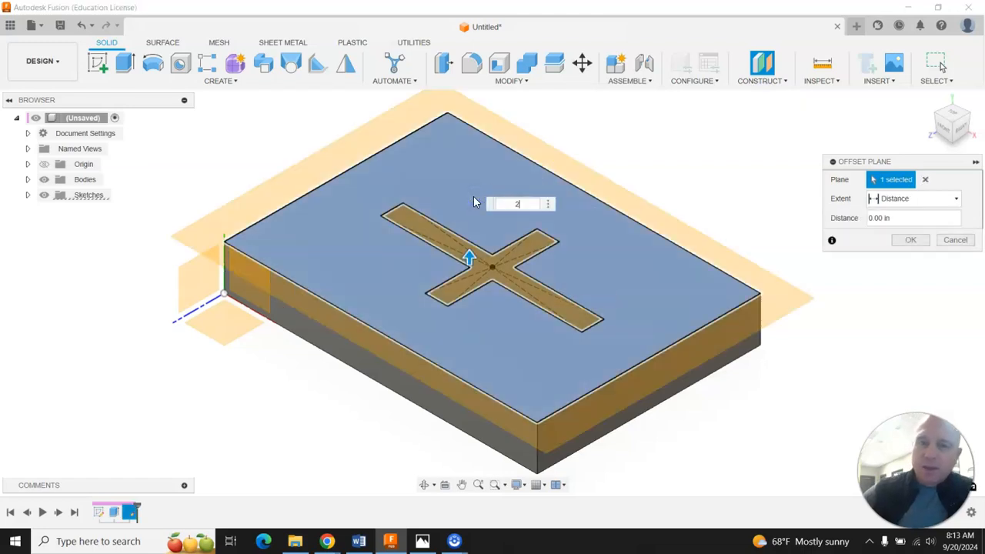
pyautogui.scroll(-5, 433, 281)
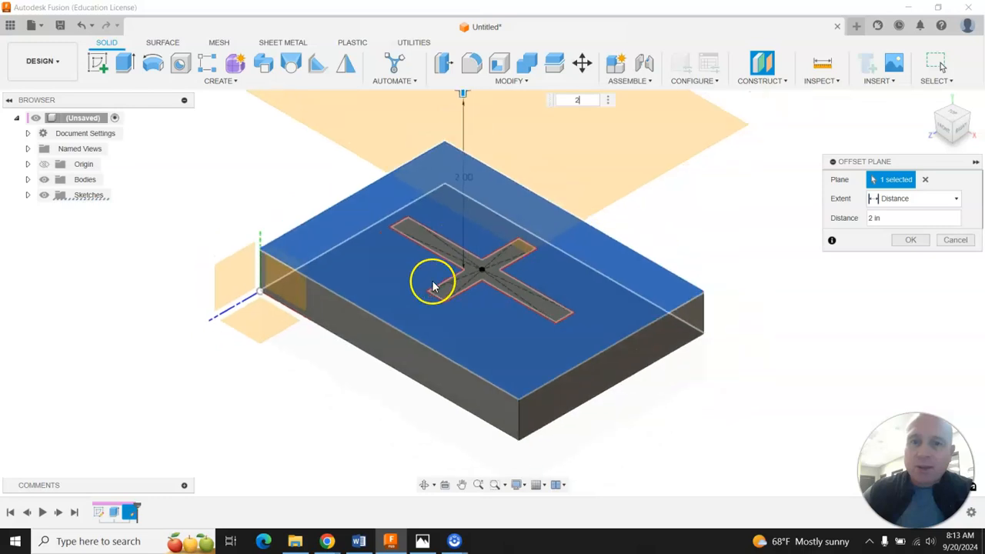
pyautogui.press('Return')
pyautogui.click(659, 254)
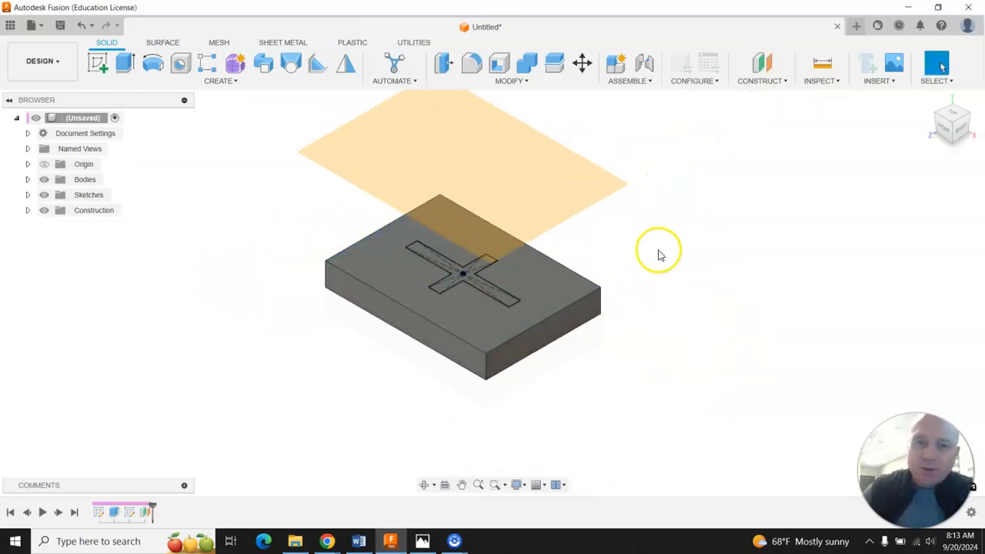
# Step: Edit the cross sketch to add a construction line through the cross centre, joining the midpoints of the block's two long edges
pyautogui.click(949, 127)
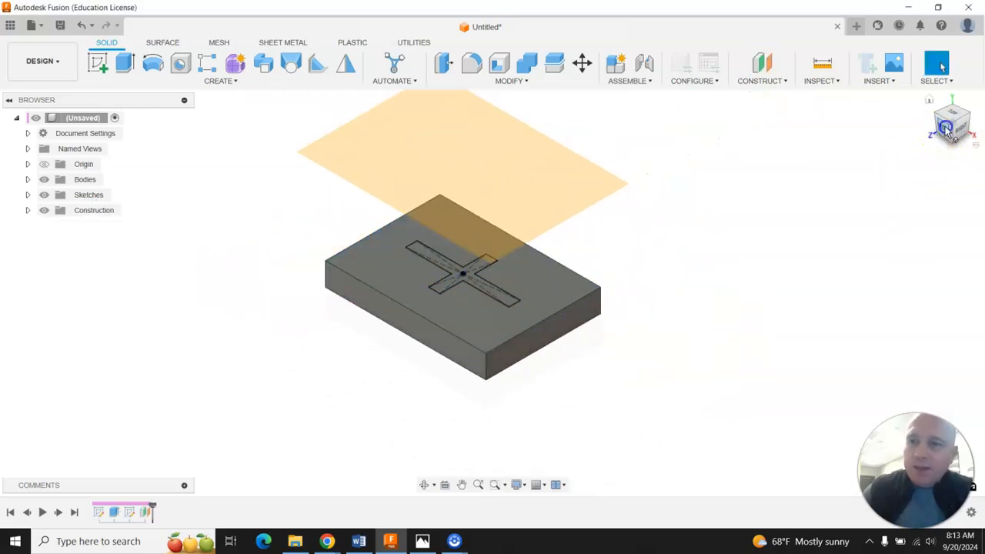
pyautogui.click(550, 154)
pyautogui.click(927, 101)
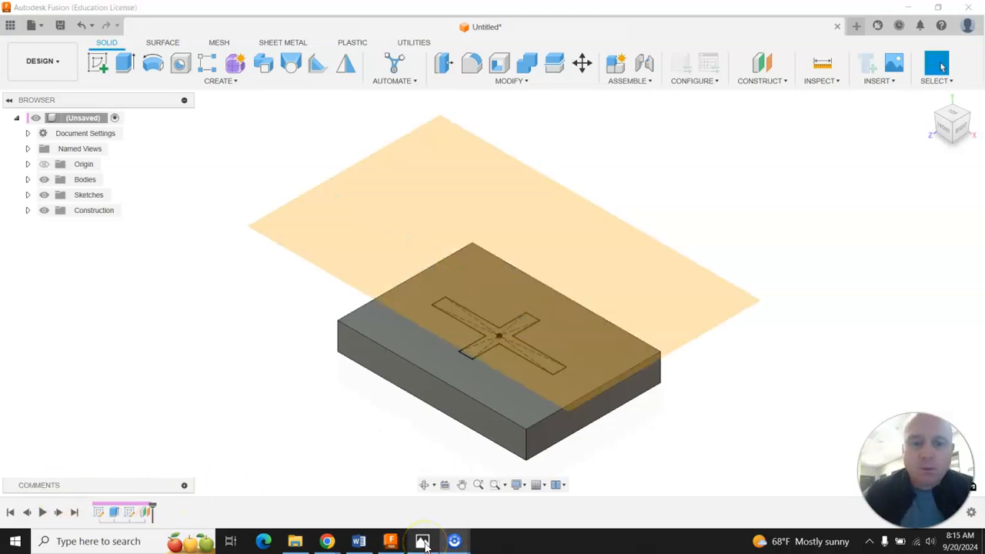
pyautogui.click(423, 542)
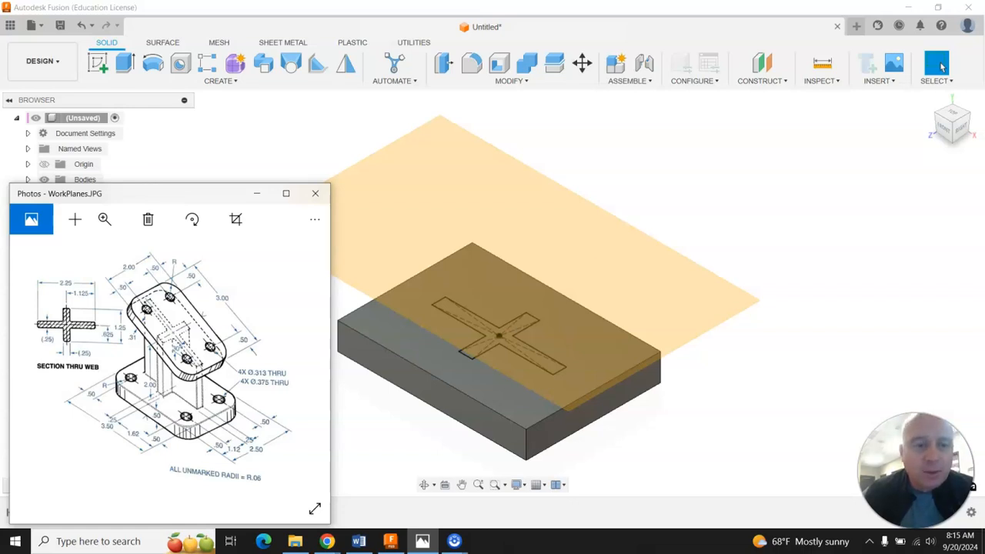
pyautogui.click(374, 411)
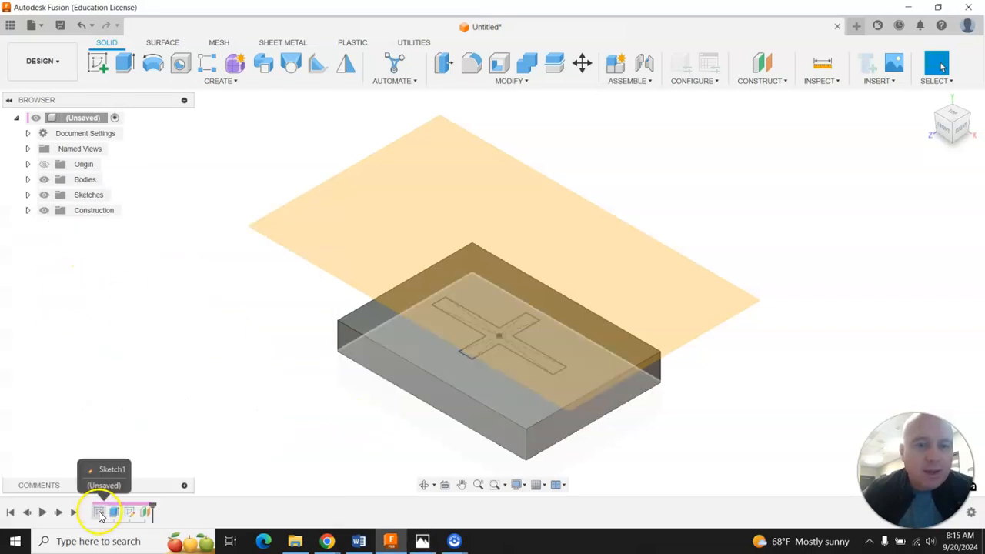
pyautogui.doubleClick(129, 512)
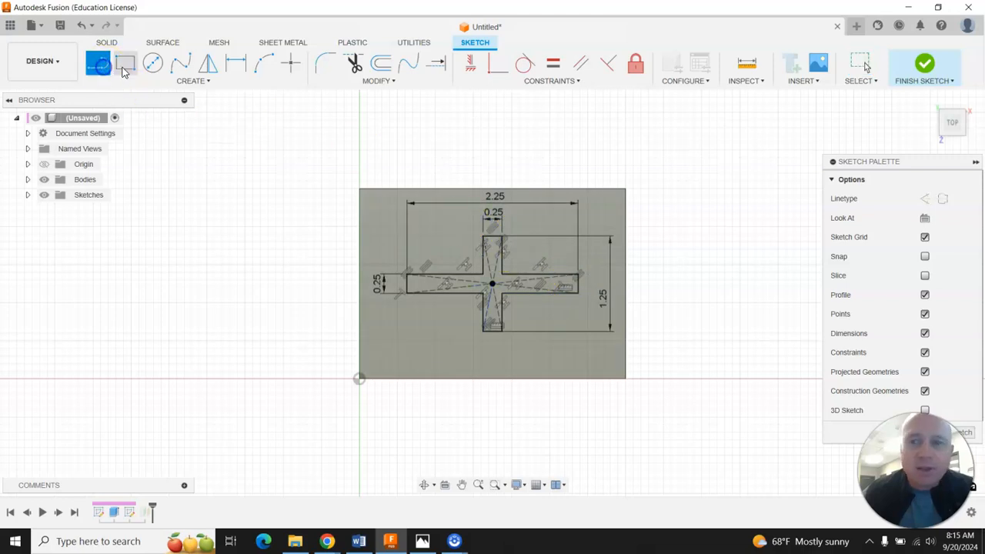
pyautogui.click(925, 199)
pyautogui.click(489, 245)
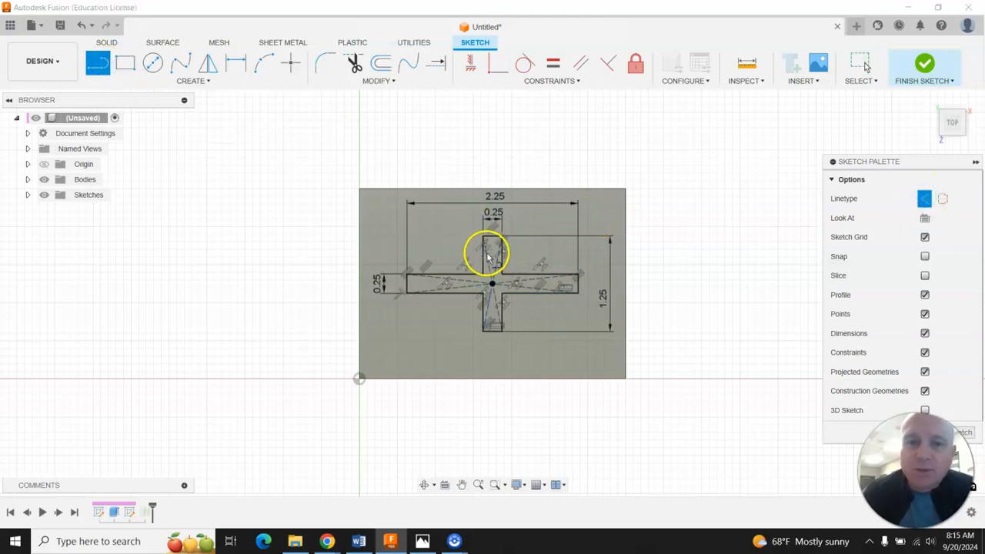
pyautogui.click(493, 189)
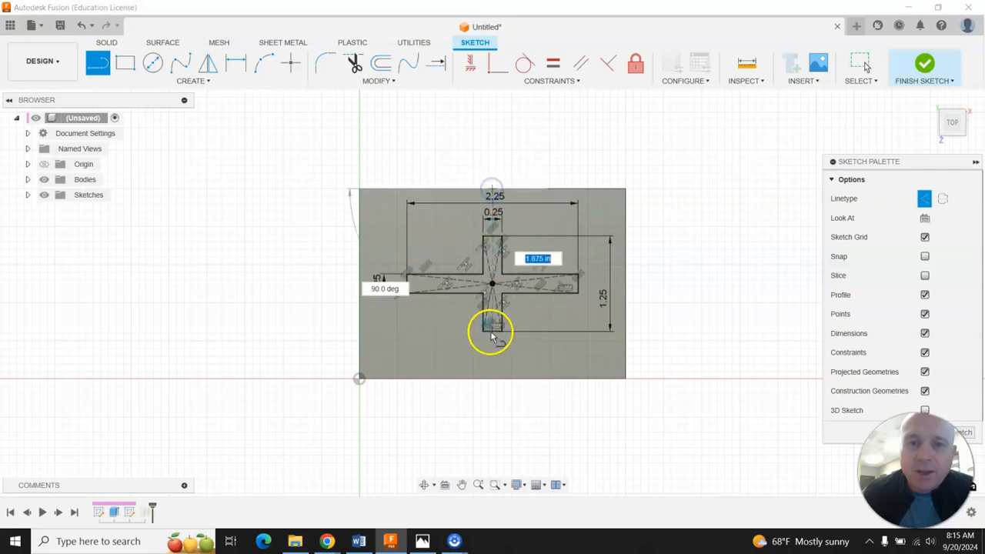
pyautogui.doubleClick(492, 378)
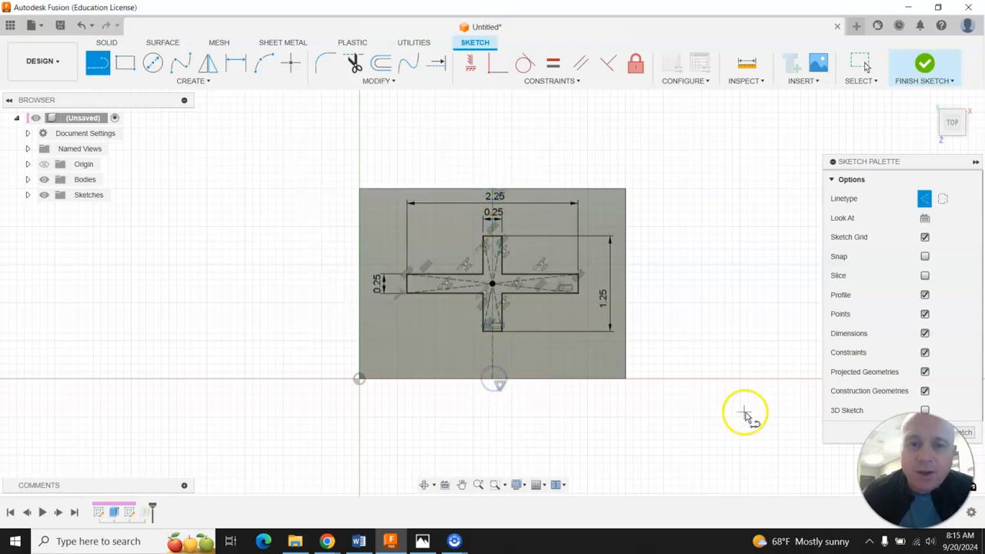
pyautogui.click(925, 64)
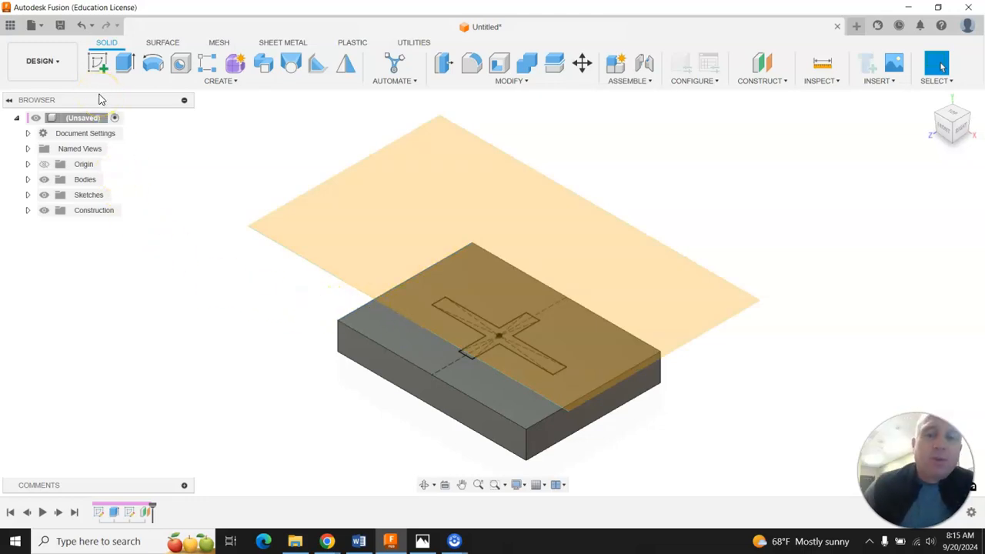
# Step: Start a new sketch on the offset construction plane above the block
pyautogui.click(109, 67)
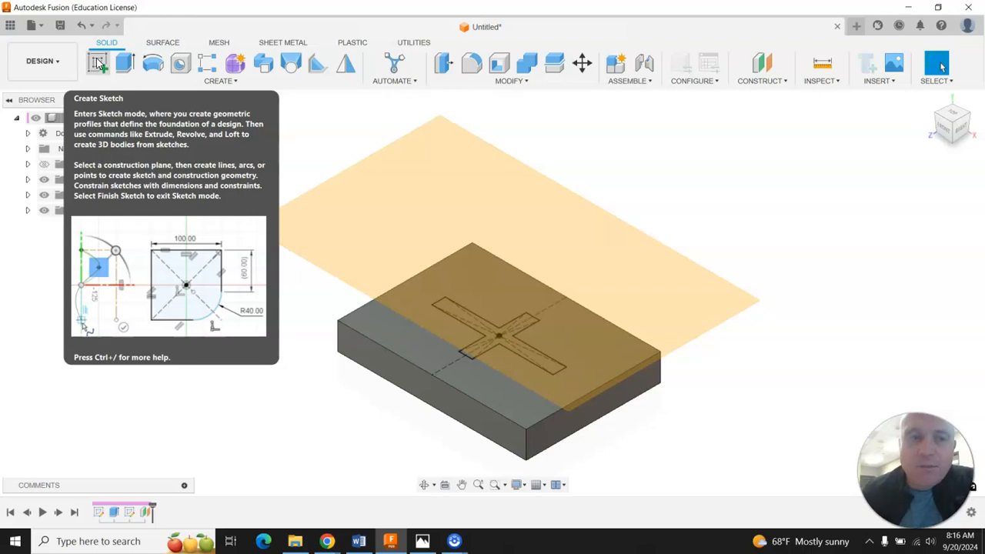
pyautogui.click(99, 64)
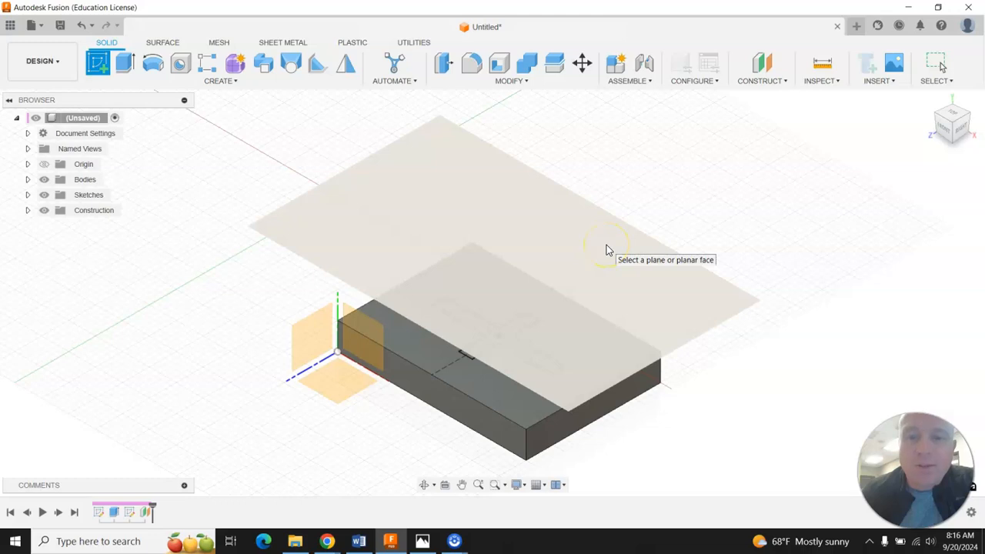
pyautogui.click(606, 249)
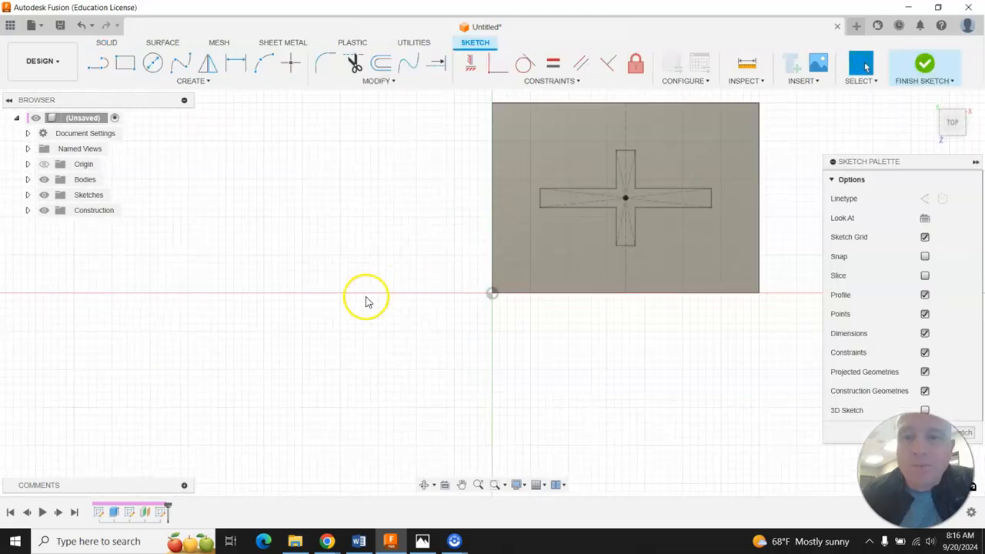
# Step: Project the cross sketch's centre construction line onto the offset plane's sketch and finish the sketch
pyautogui.click(205, 84)
pyautogui.moveTo(161, 277)
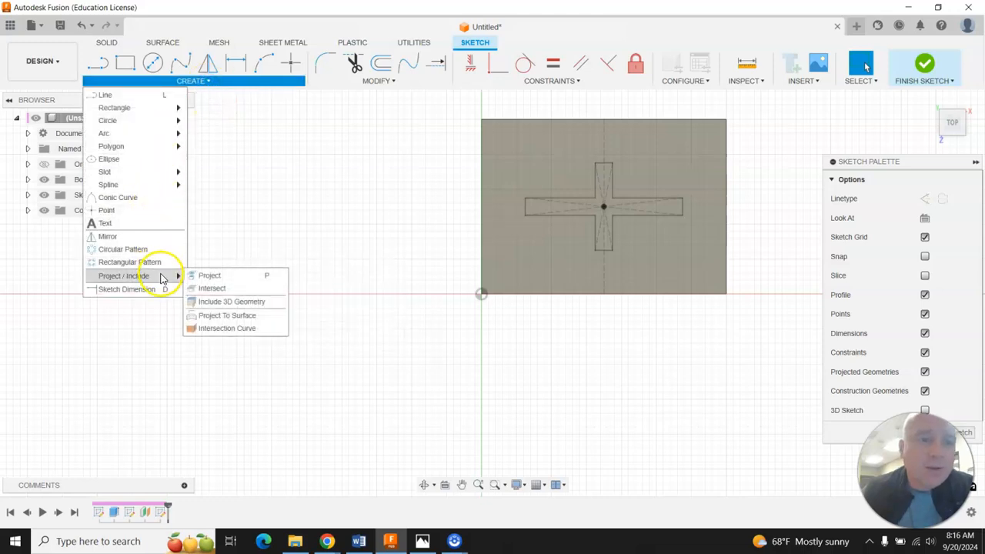
pyautogui.click(205, 277)
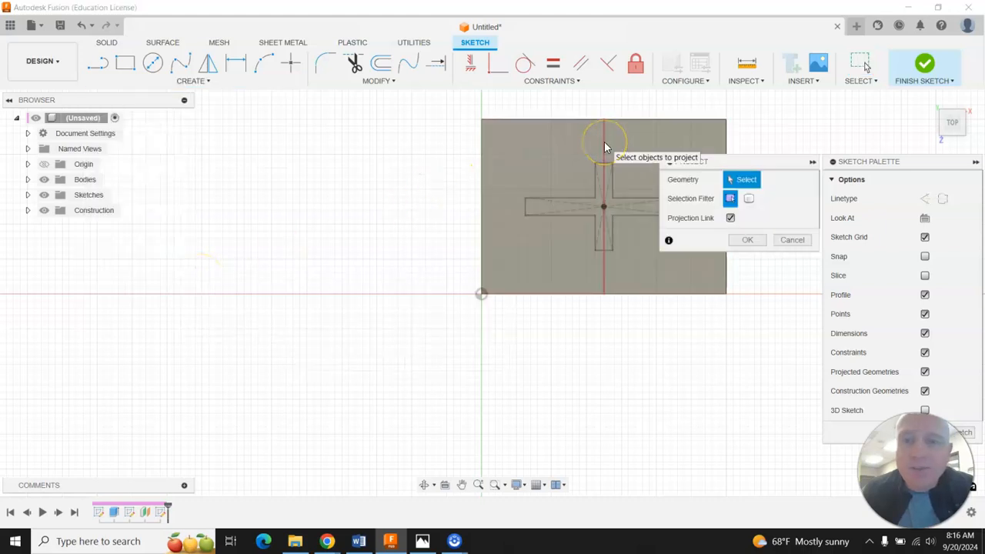
pyautogui.click(605, 144)
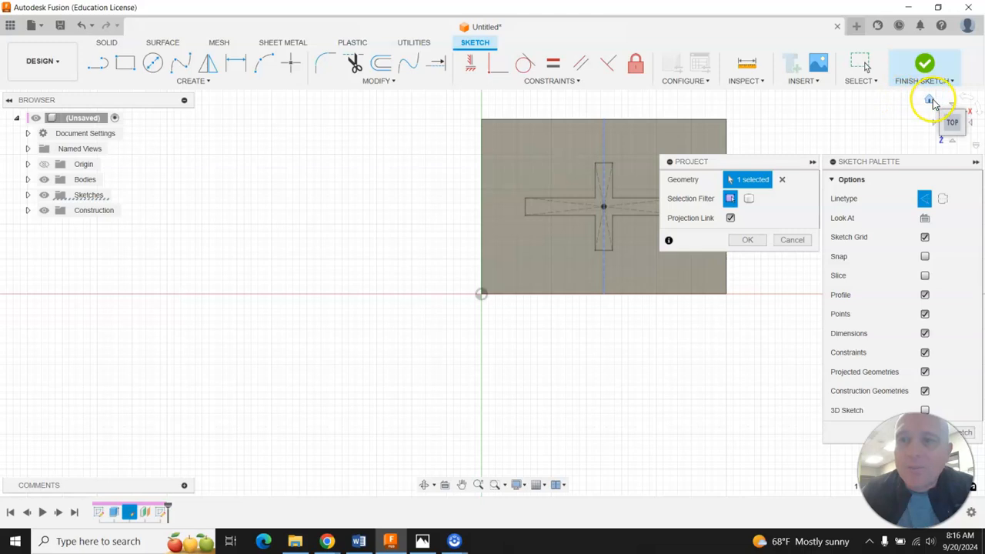
pyautogui.click(931, 102)
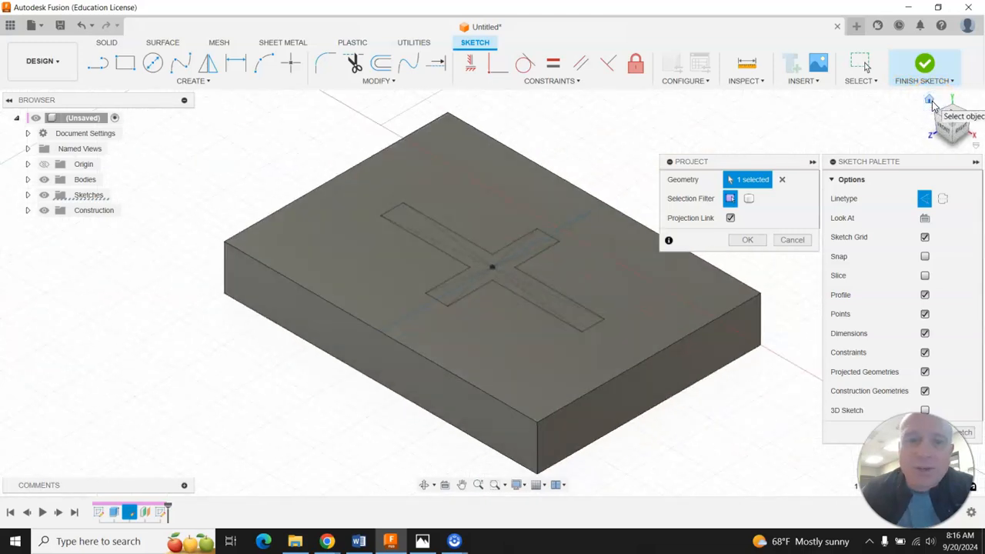
pyautogui.click(758, 240)
pyautogui.scroll(-2, 575, 351)
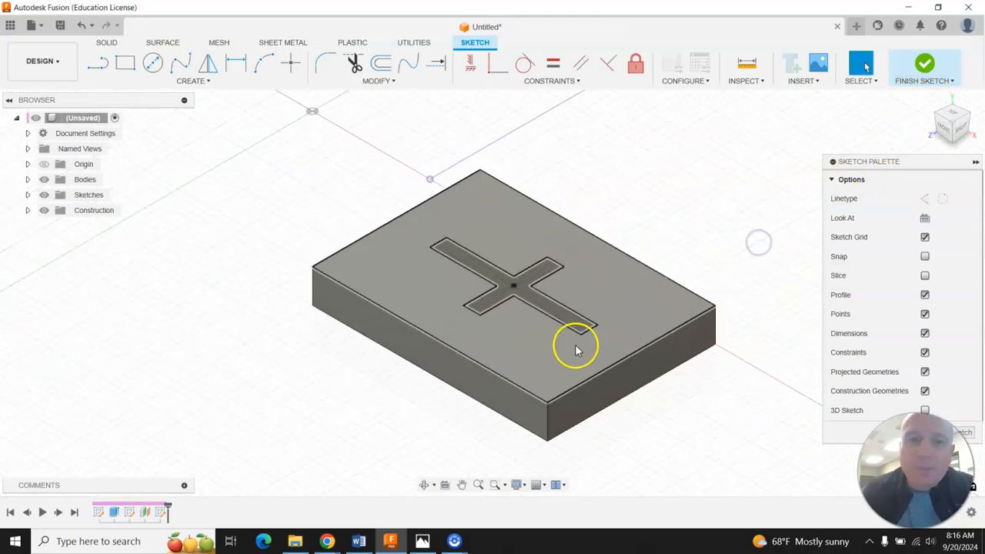
pyautogui.scroll(-1, 576, 349)
pyautogui.scroll(-1, 517, 209)
pyautogui.click(546, 209)
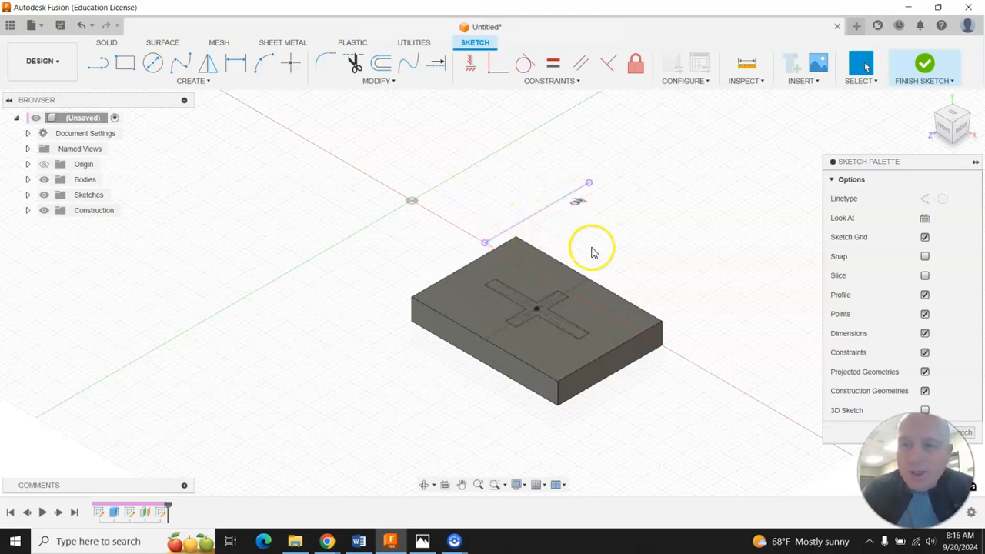
pyautogui.click(520, 222)
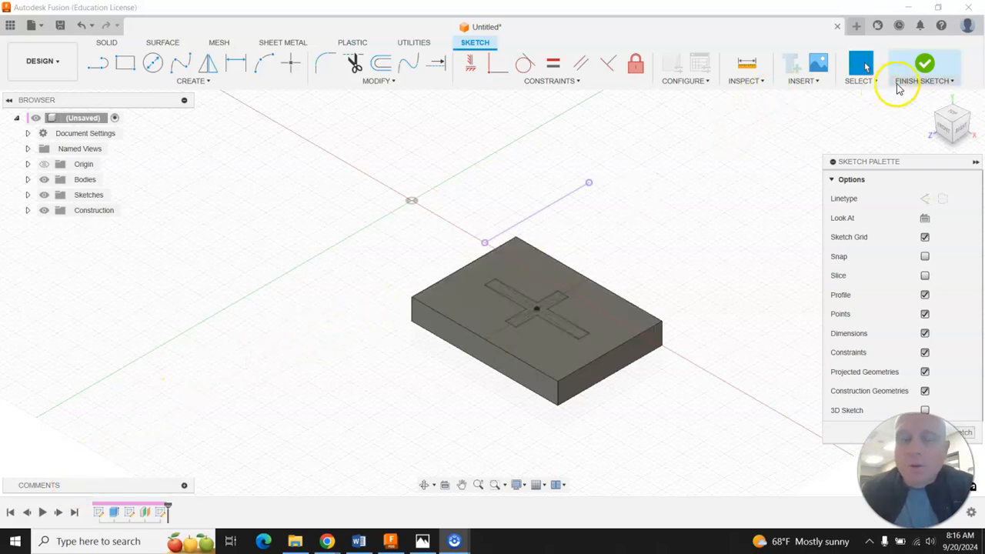
pyautogui.click(924, 63)
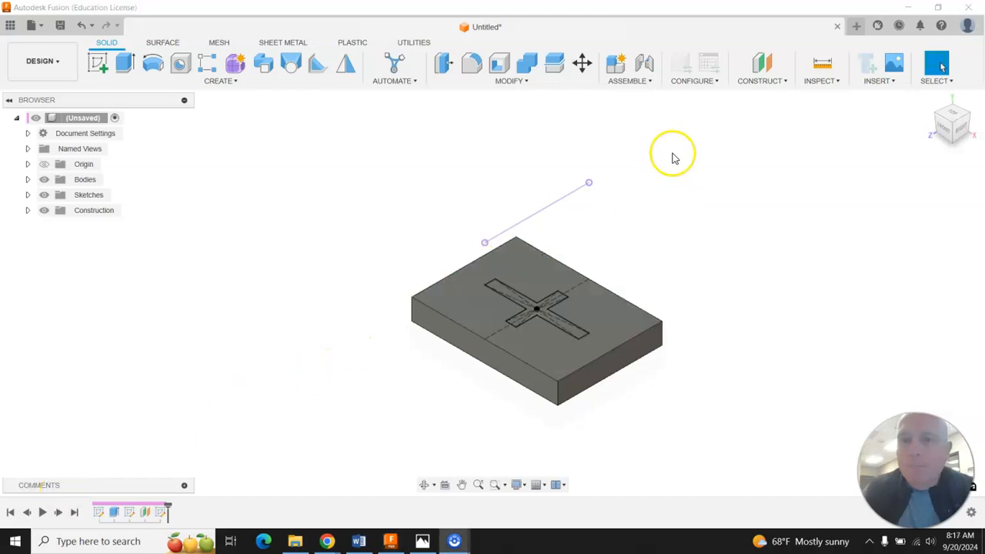
# Step: Create a construction plane at -30 degrees through the projected line above the block, checking the tilt direction against the WorkPlanes drawing
pyautogui.click(770, 85)
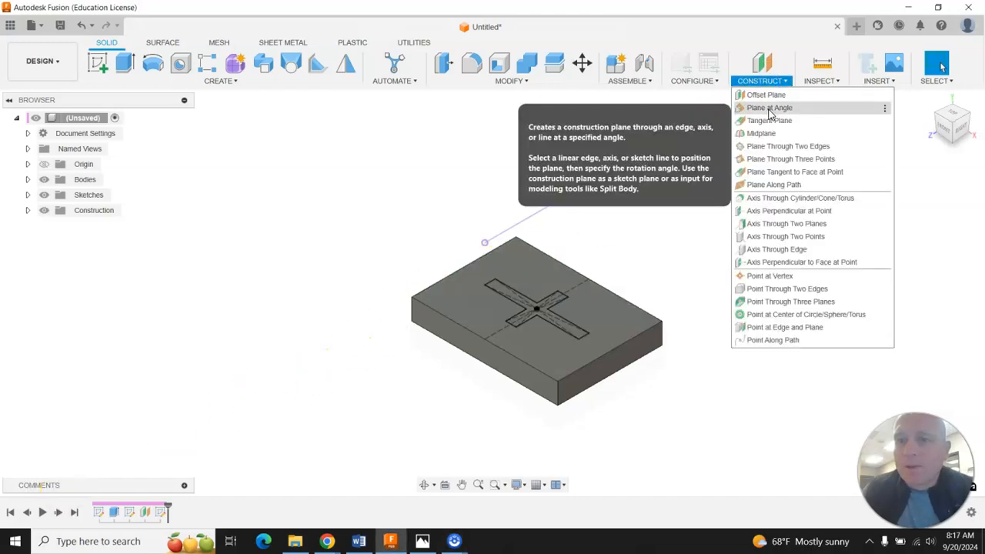
pyautogui.click(768, 108)
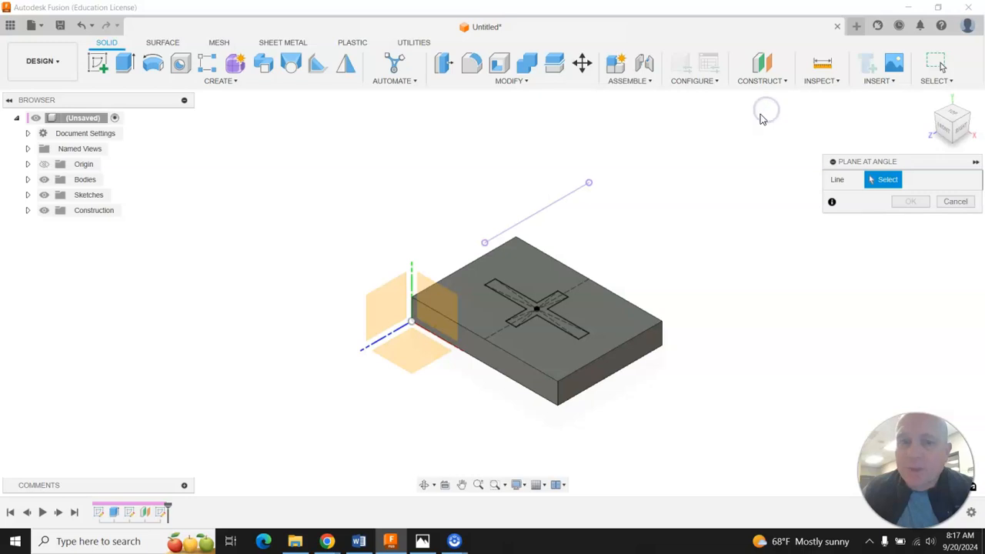
pyautogui.click(546, 210)
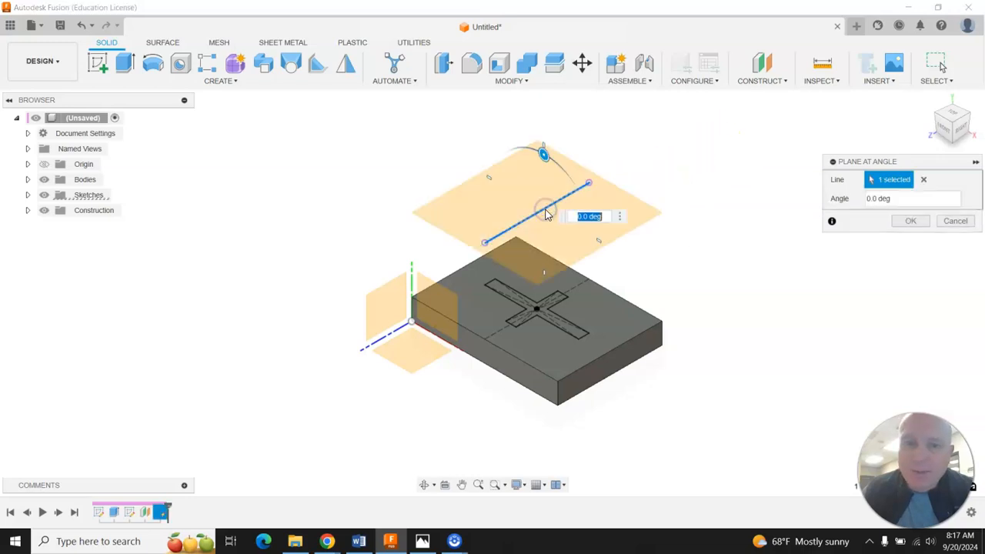
pyautogui.write('30')
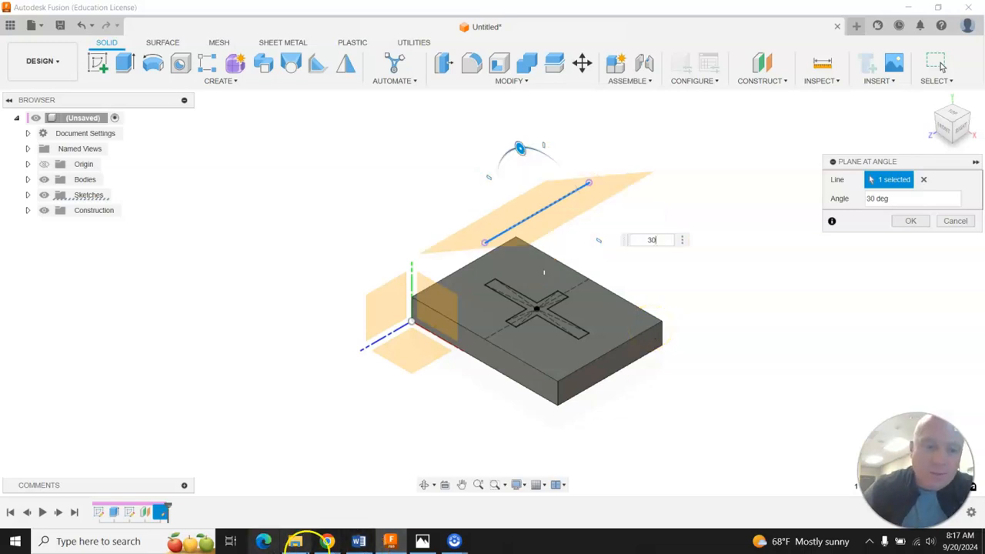
pyautogui.click(422, 542)
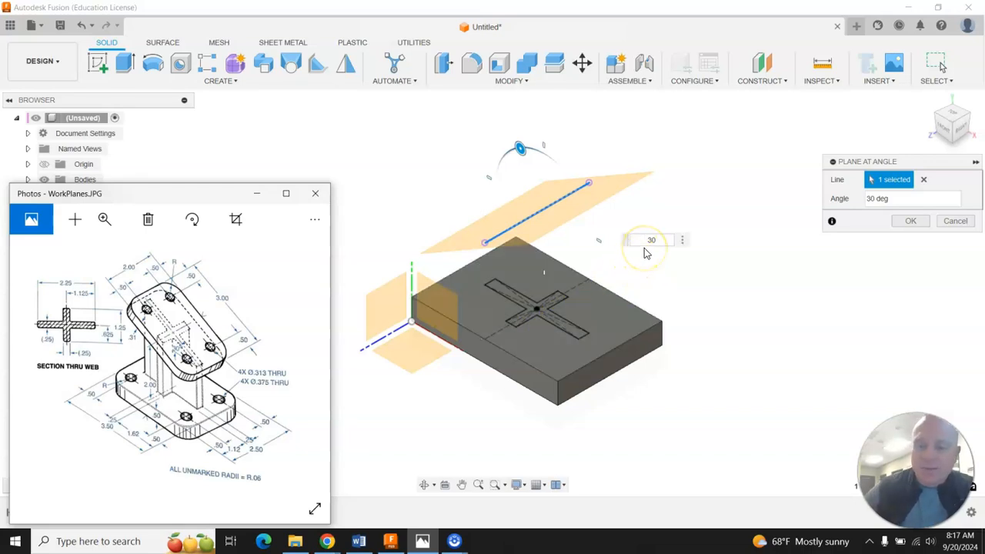
pyautogui.press('Left')
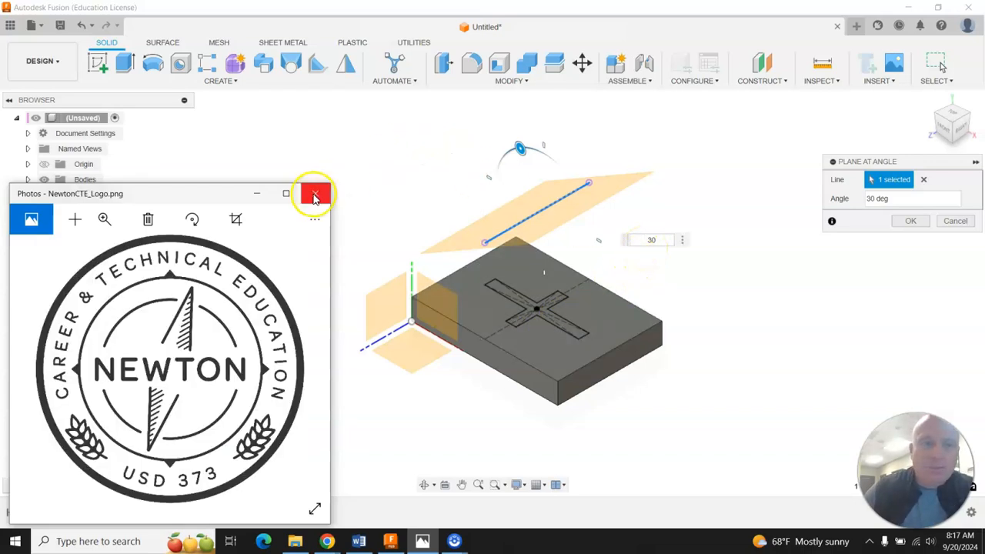
pyautogui.click(257, 193)
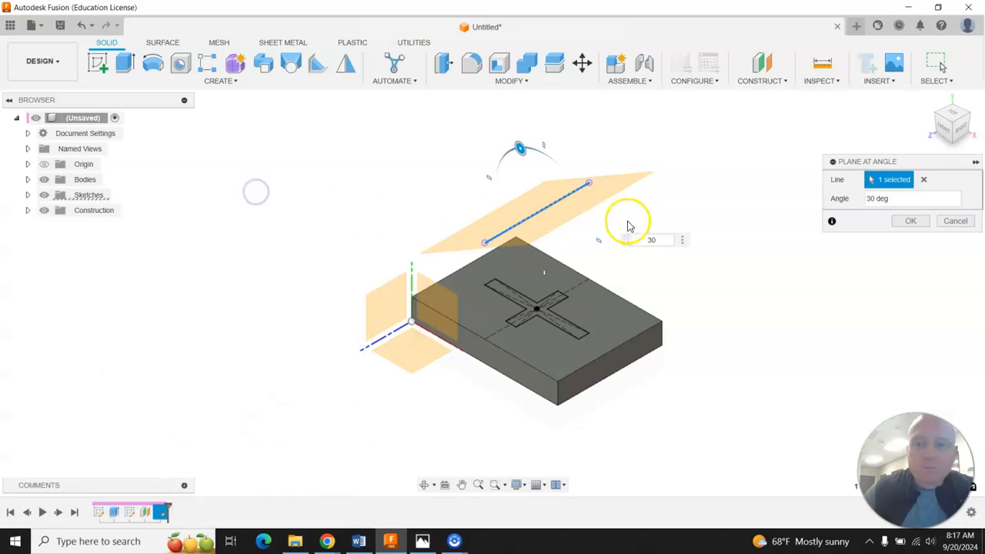
pyautogui.write('-')
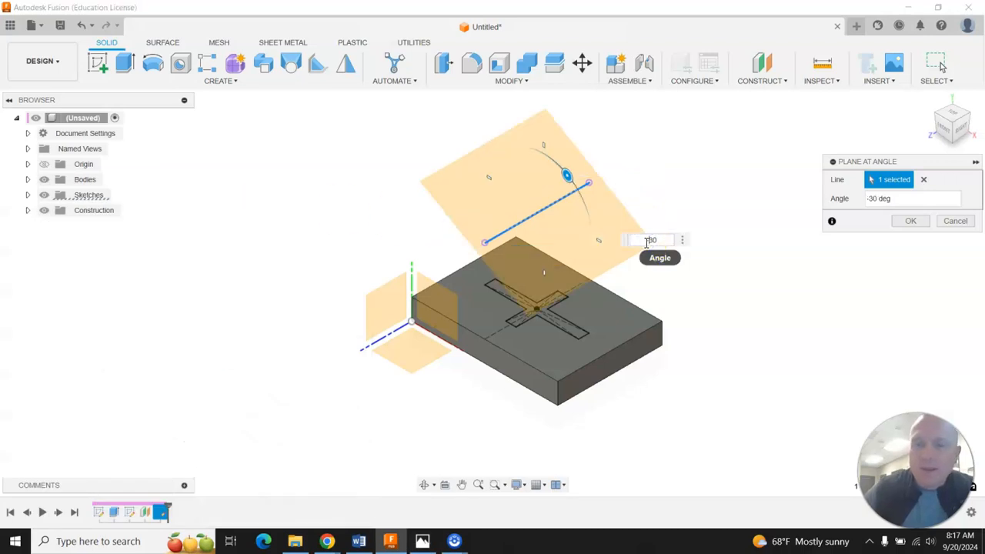
pyautogui.click(604, 257)
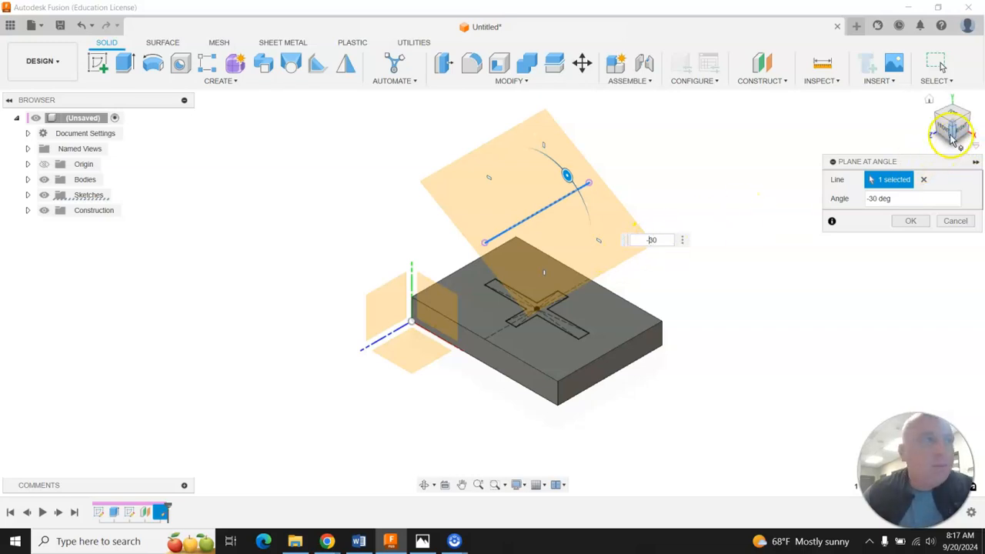
pyautogui.click(910, 222)
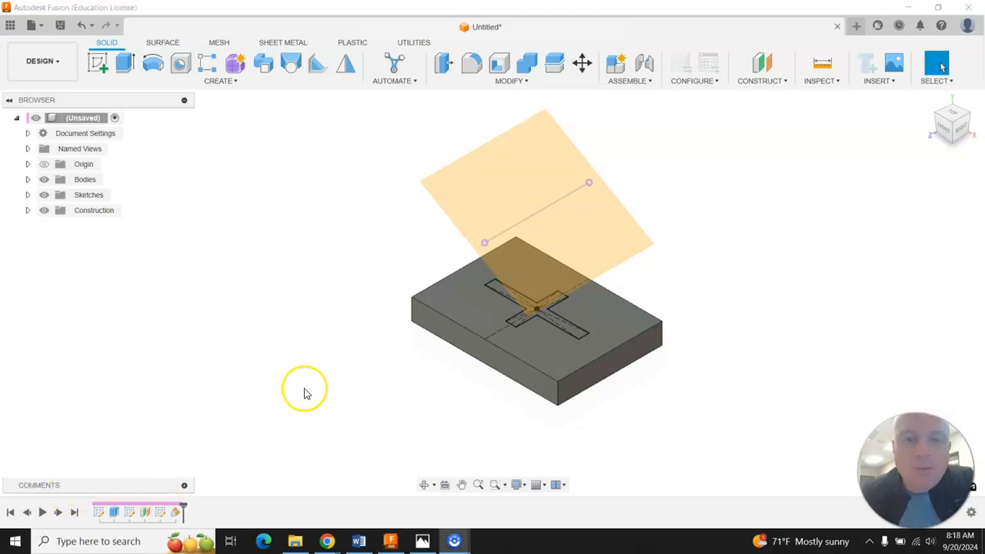
# Step: Consult the WorkPlanes drawing and start a new sketch on the angled construction plane
pyautogui.click(423, 541)
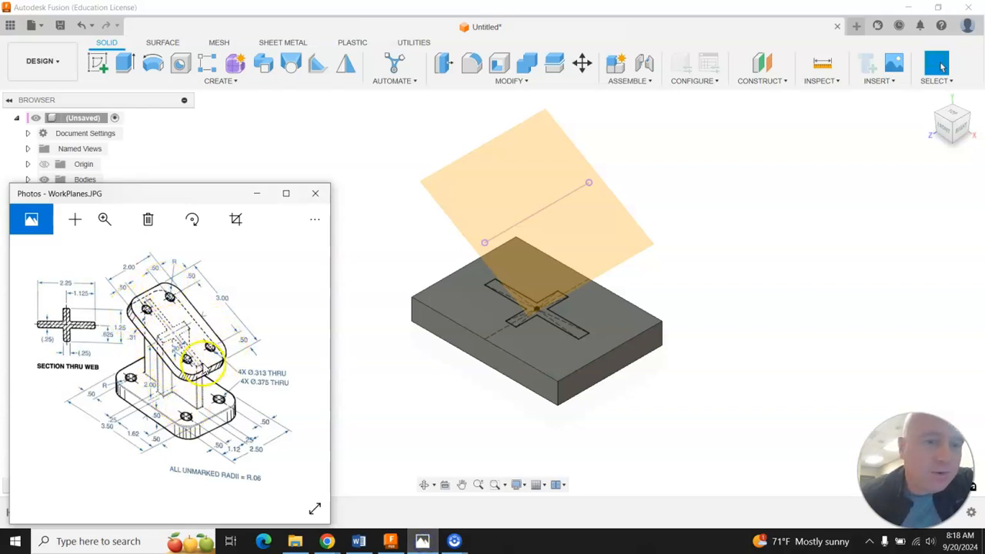
pyautogui.click(371, 368)
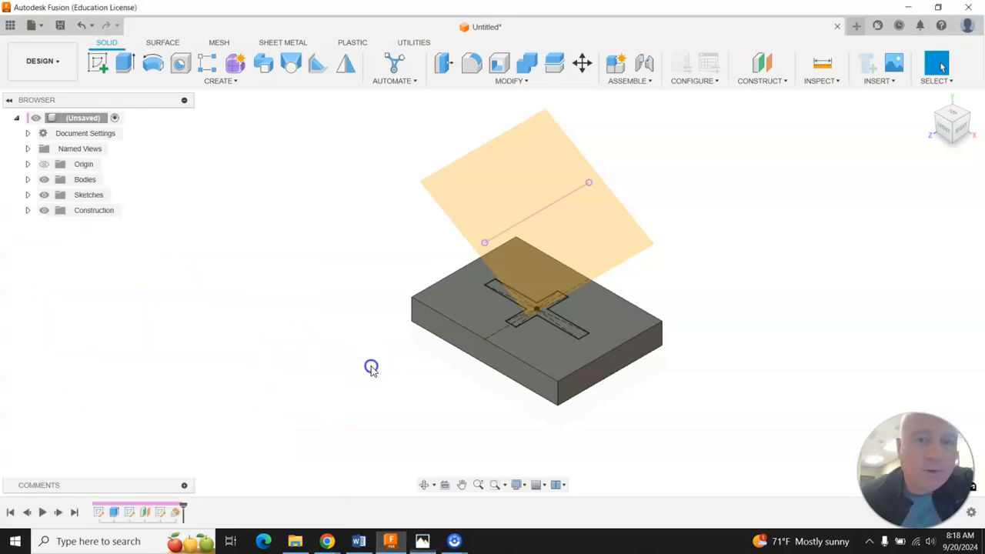
pyautogui.click(98, 64)
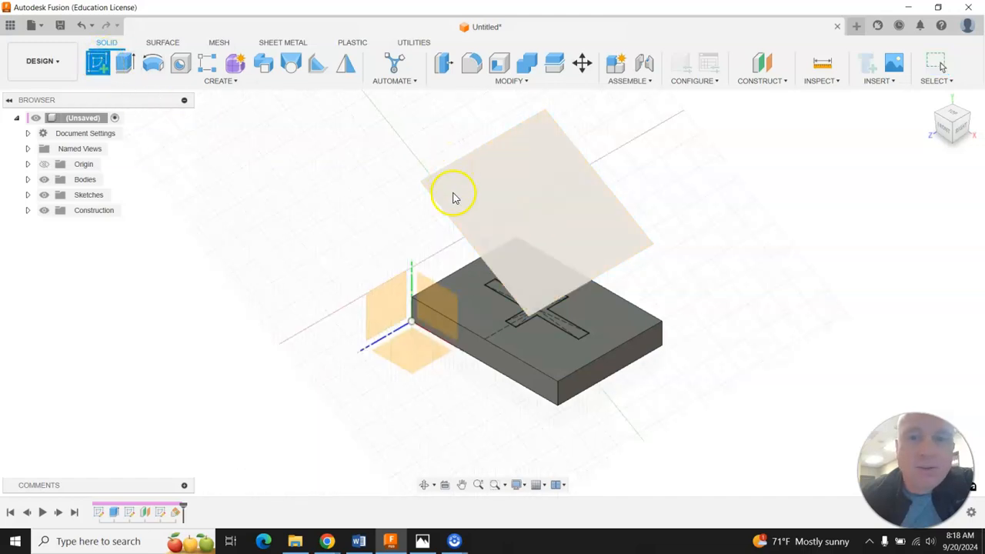
pyautogui.click(455, 195)
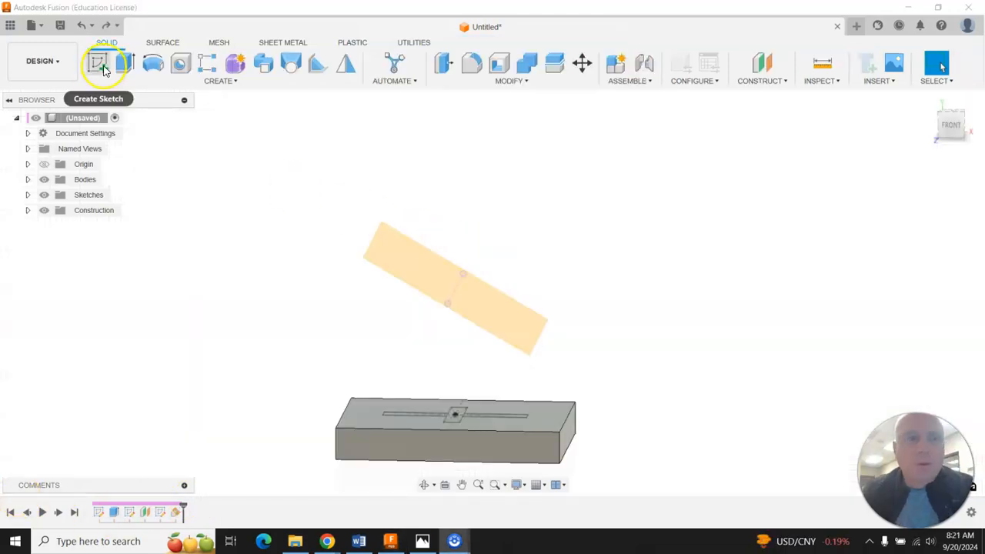
pyautogui.click(932, 101)
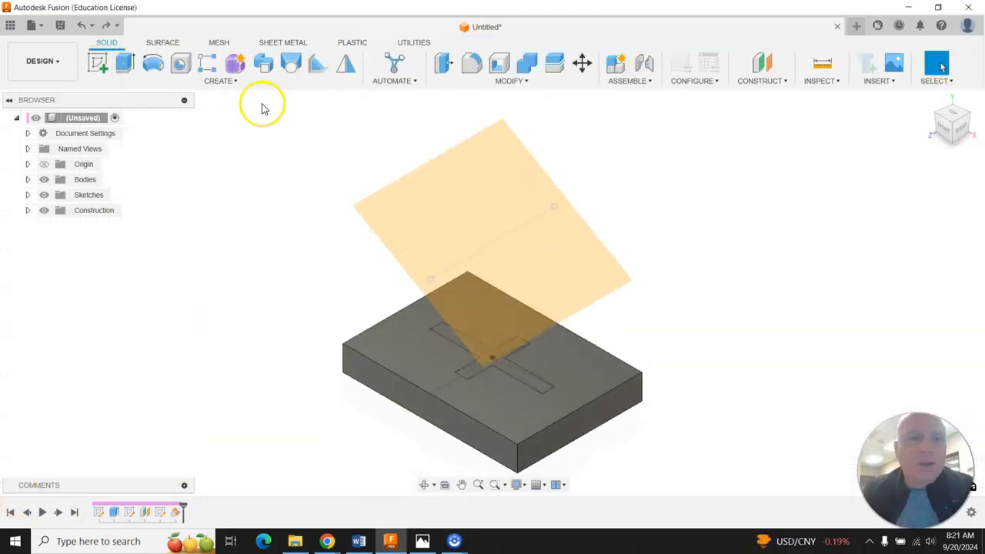
pyautogui.click(99, 63)
pyautogui.click(441, 182)
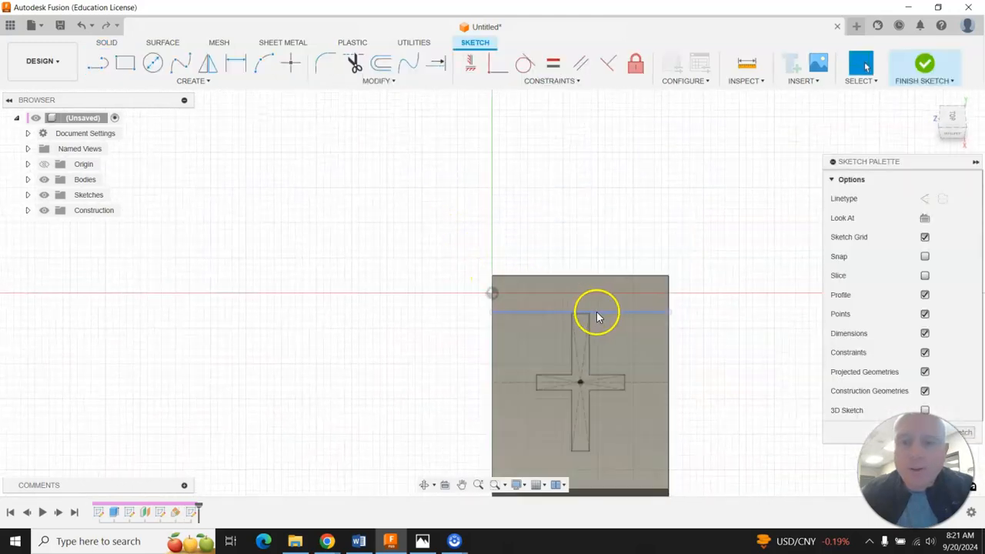
# Step: Project the line at the plane's pivot into the angled plane's sketch
pyautogui.scroll(3, 584, 316)
pyautogui.scroll(1, 584, 313)
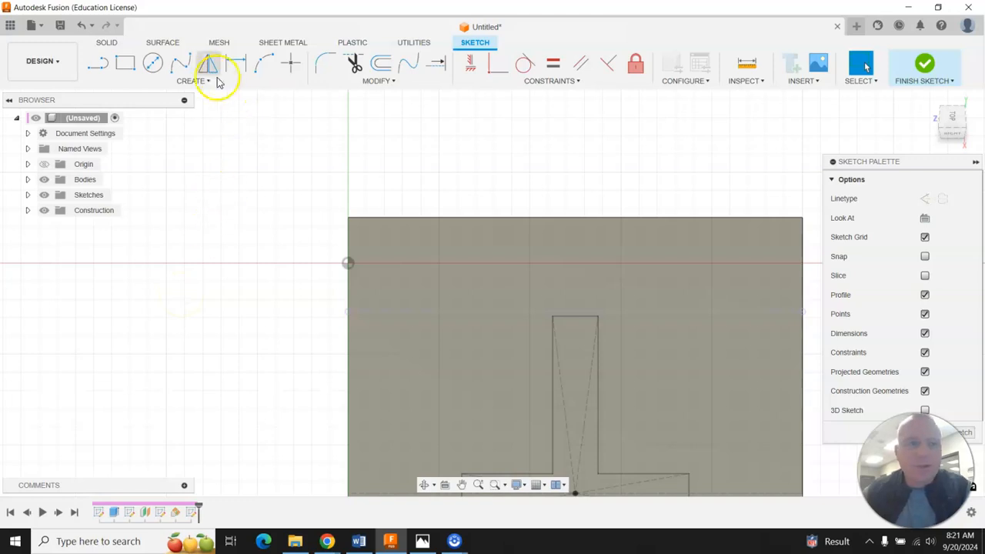
pyautogui.click(194, 81)
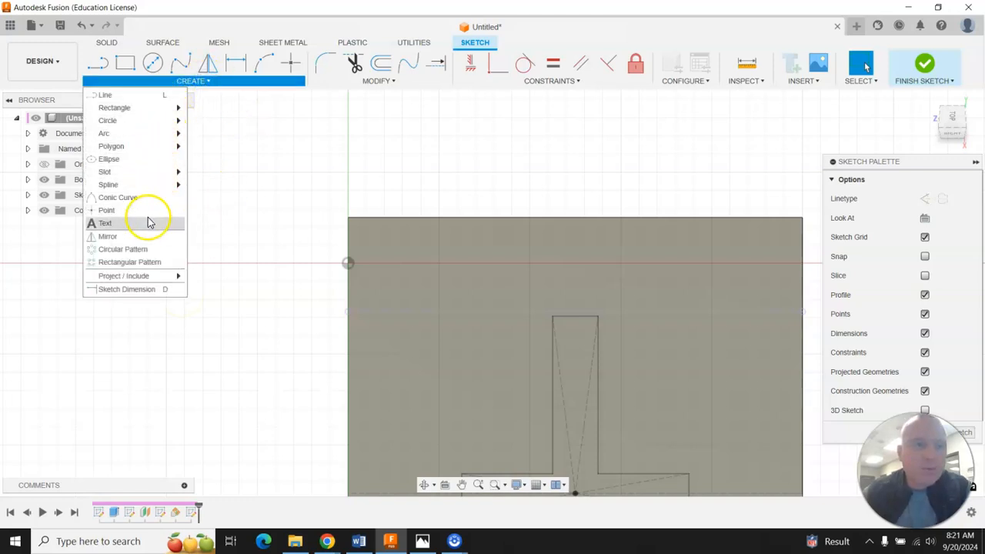
pyautogui.moveTo(146, 277)
pyautogui.click(206, 275)
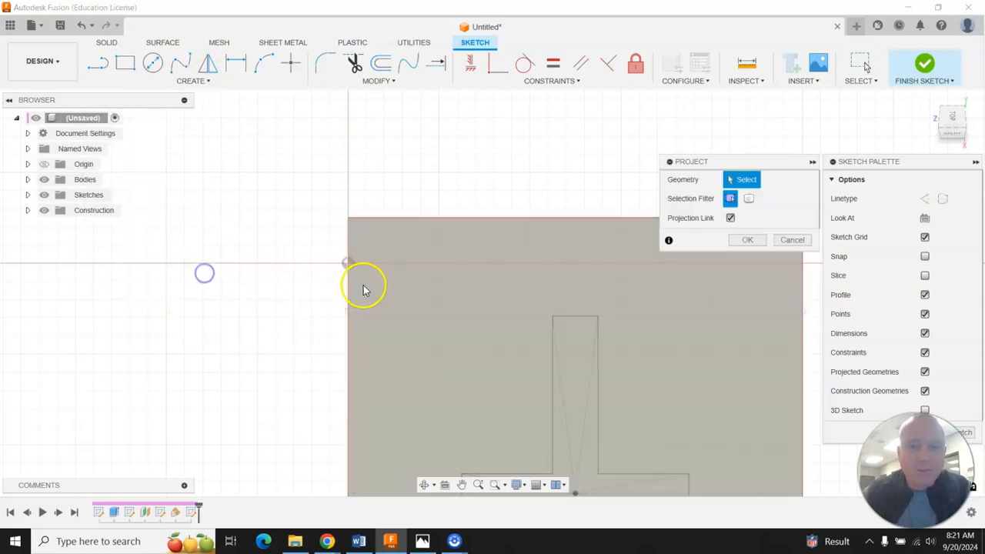
pyautogui.click(421, 313)
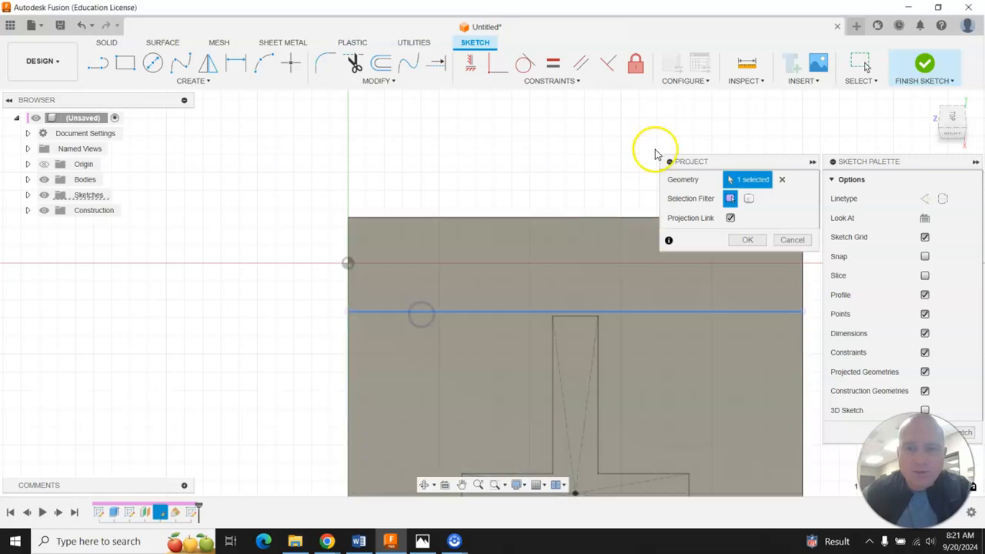
# Step: Draw a center rectangle about 1.5 by 1.5 in from the projected line's midpoint, consulting the reference drawing for the plate size
pyautogui.click(194, 82)
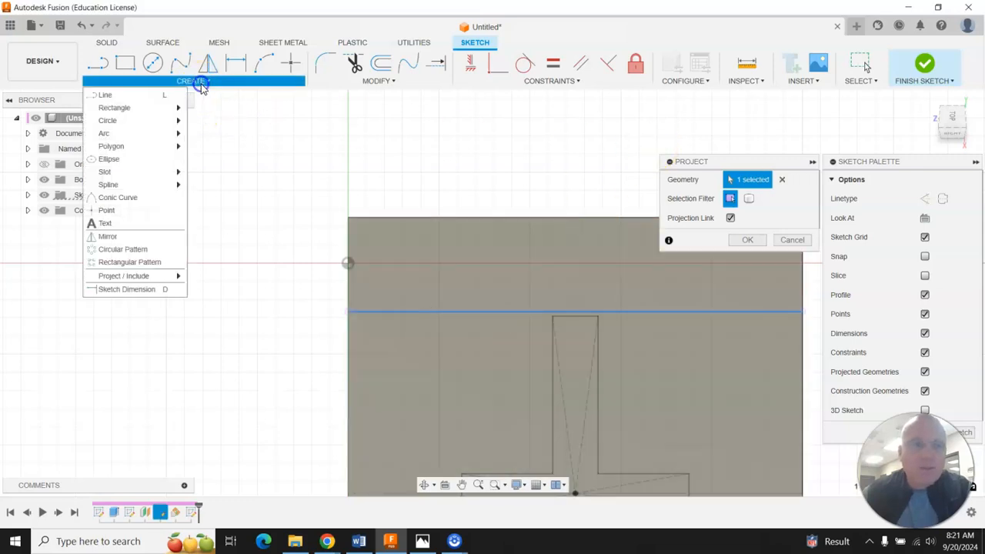
pyautogui.moveTo(180, 112)
pyautogui.click(202, 134)
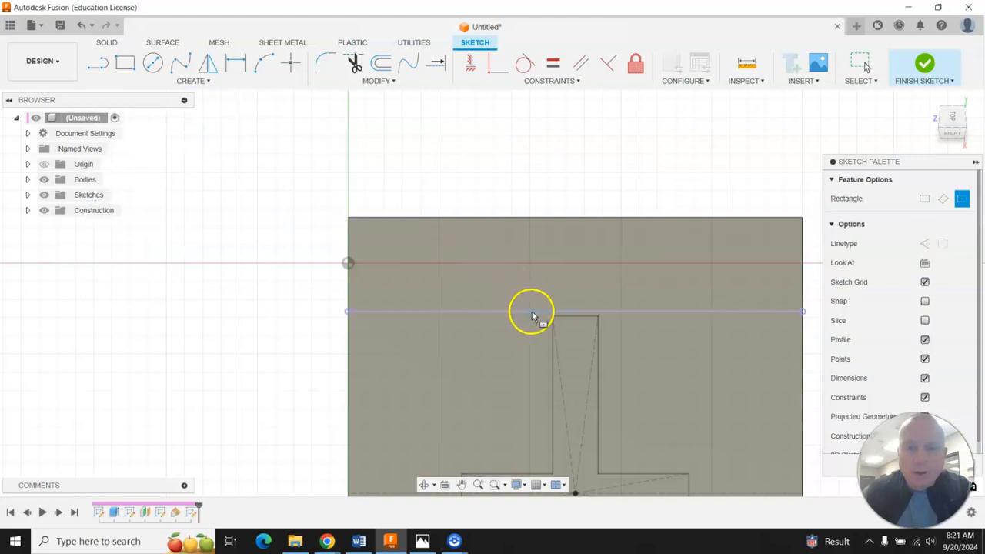
pyautogui.click(575, 312)
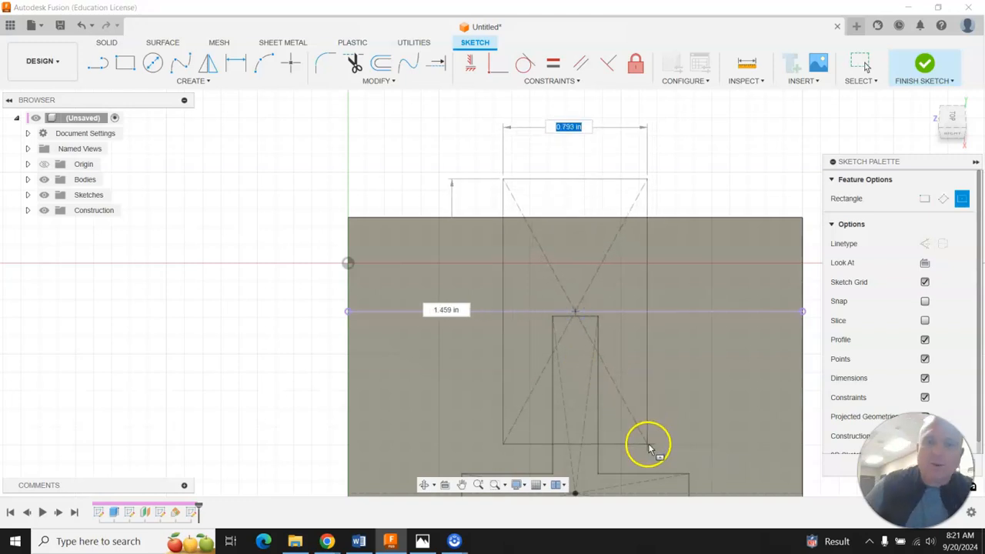
pyautogui.click(433, 545)
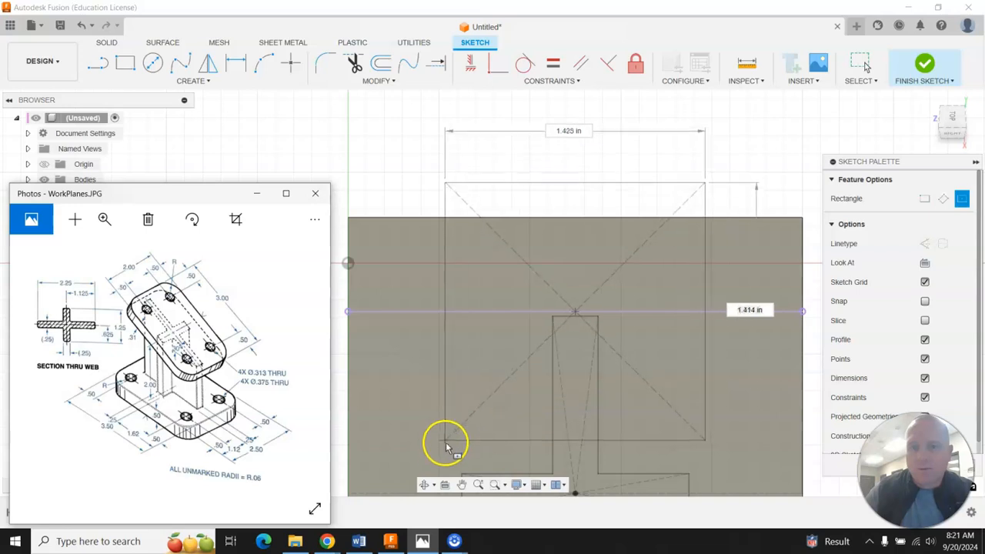
pyautogui.click(446, 446)
# Step: Dimension the rectangle to 3 in along the plane's slope and 2 in across it
pyautogui.click(236, 62)
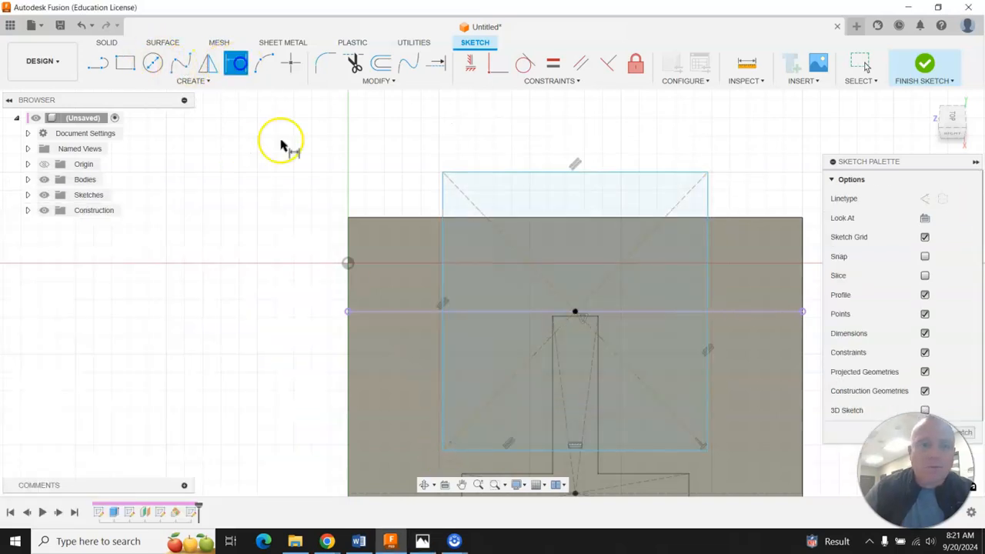
pyautogui.click(442, 262)
pyautogui.click(224, 258)
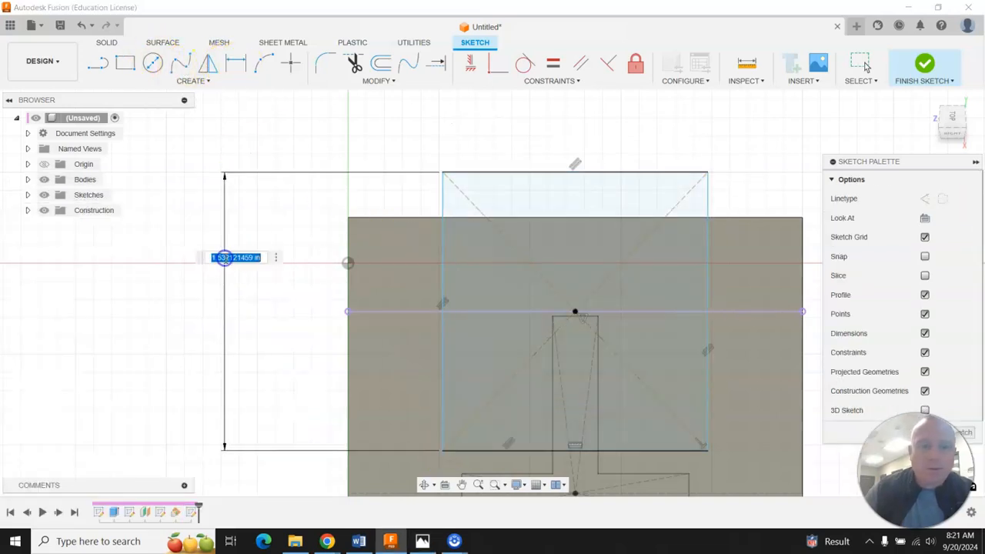
pyautogui.write('3')
pyautogui.press('Return')
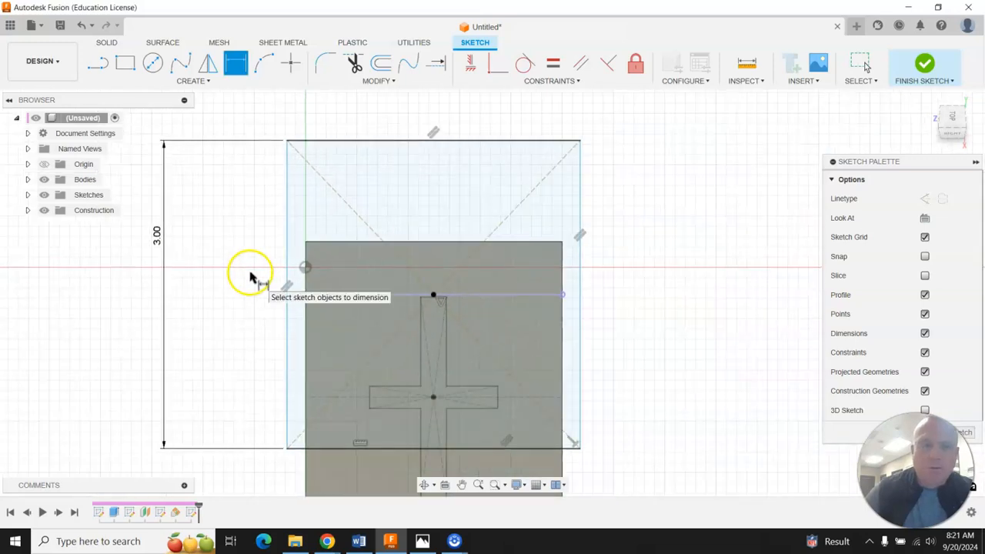
pyautogui.click(408, 391)
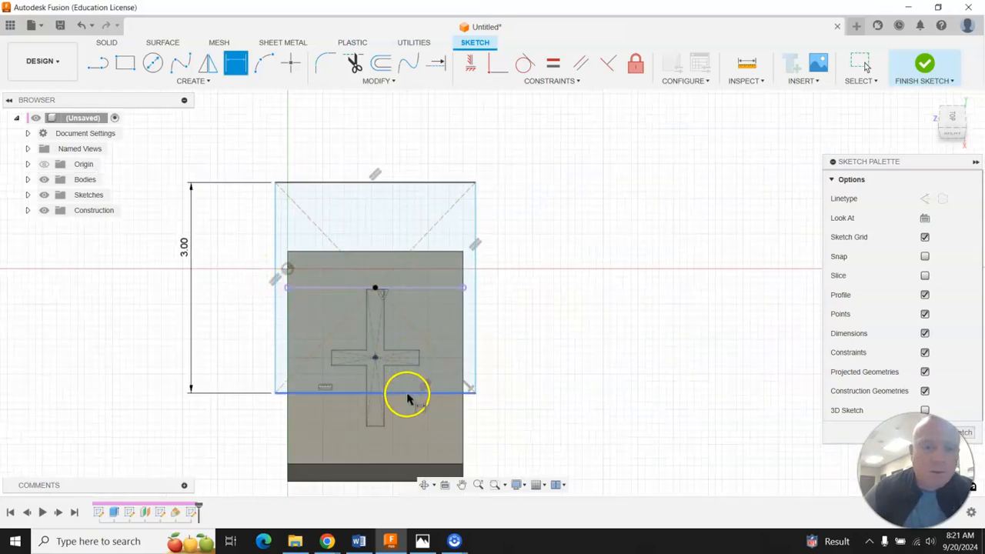
pyautogui.click(402, 456)
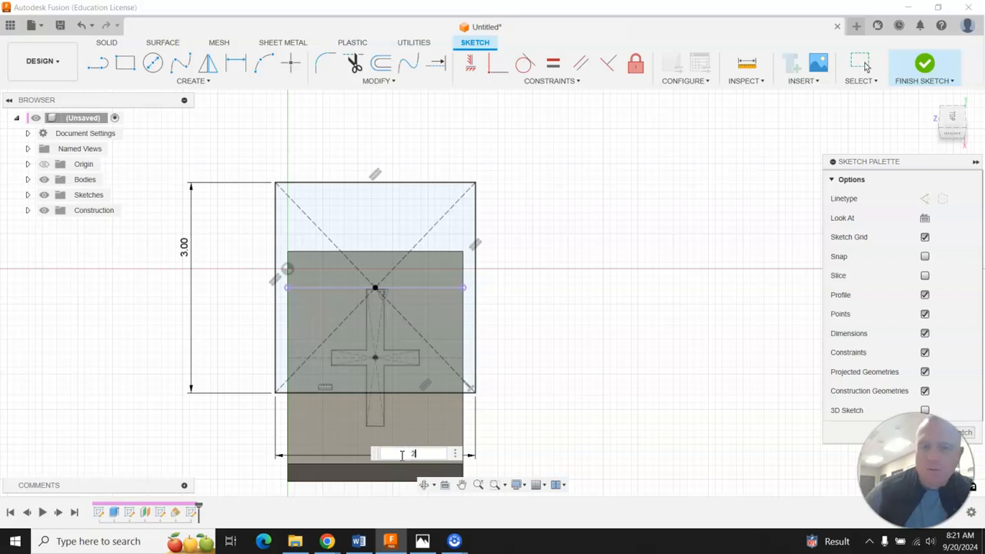
pyautogui.write('2')
pyautogui.press('Return')
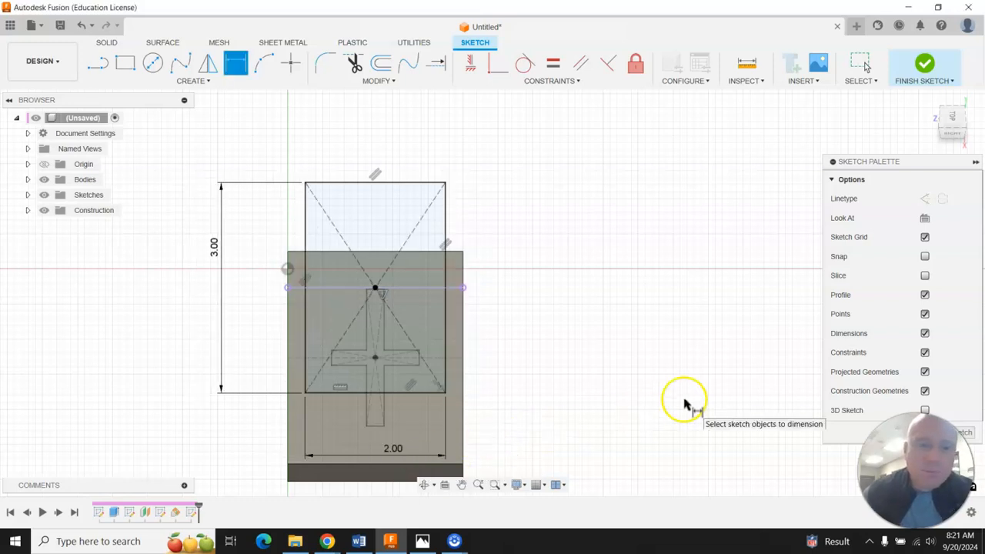
# Step: Check the tilted rectangle from the front and at an angle, and finish the sketch
pyautogui.click(953, 122)
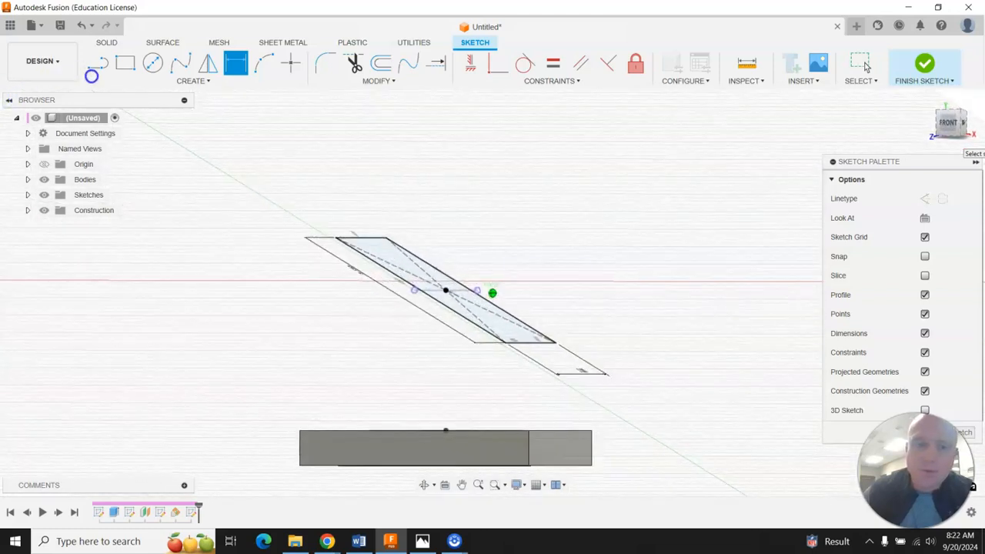
pyautogui.moveTo(116, 81); pyautogui.dragTo(61, 89)
pyautogui.moveTo(905, 136)
pyautogui.mouseDown()
pyautogui.moveTo(884, 145)
pyautogui.moveTo(899, 136)
pyautogui.mouseUp()
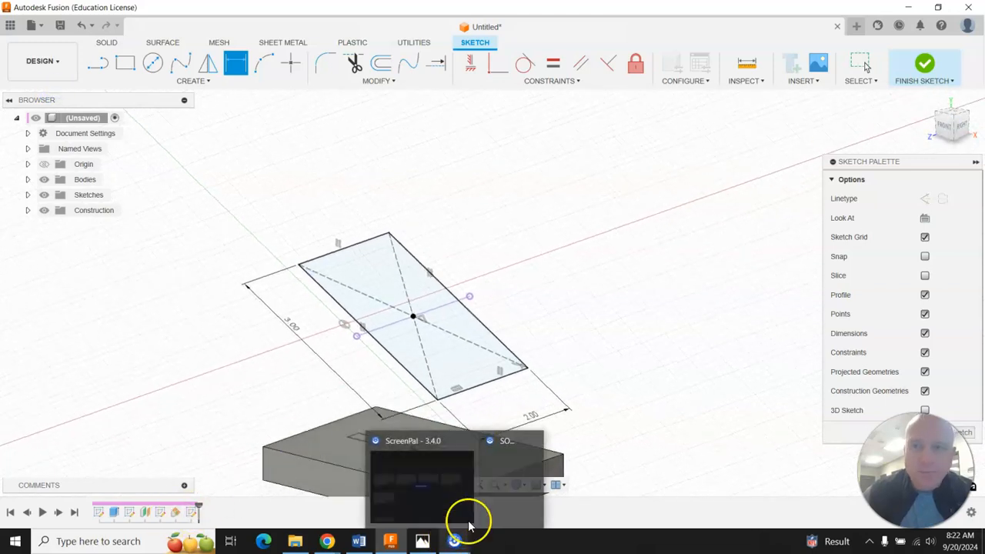
pyautogui.click(925, 65)
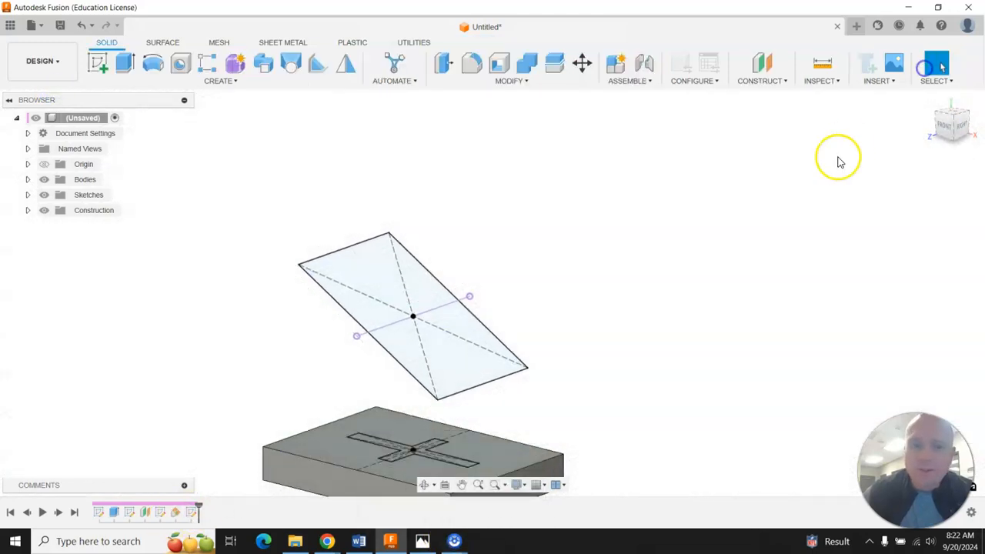
# Step: Extrude both halves of the tilted rectangle upward 0.31 in as a new body, consulting the reference drawing for the plate thickness
pyautogui.click(423, 541)
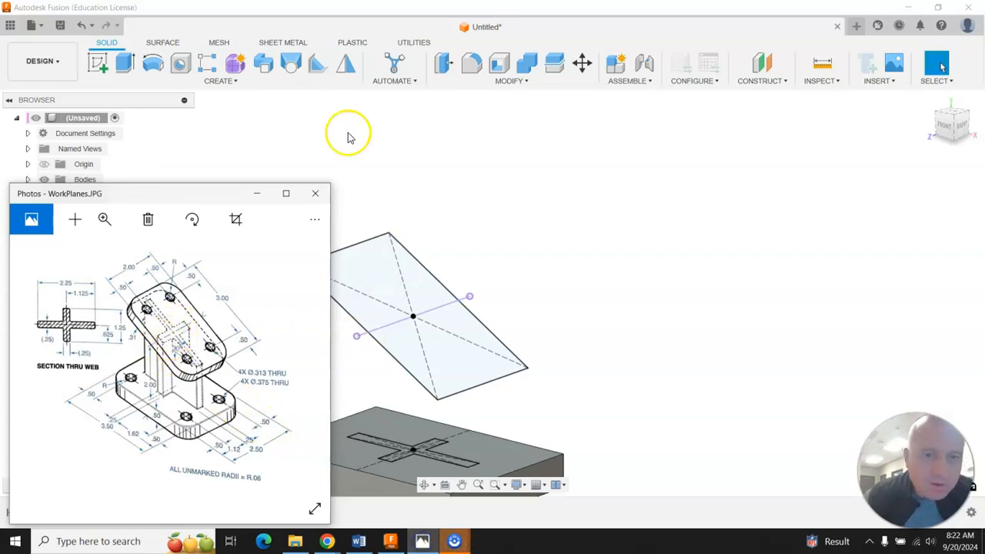
pyautogui.click(124, 62)
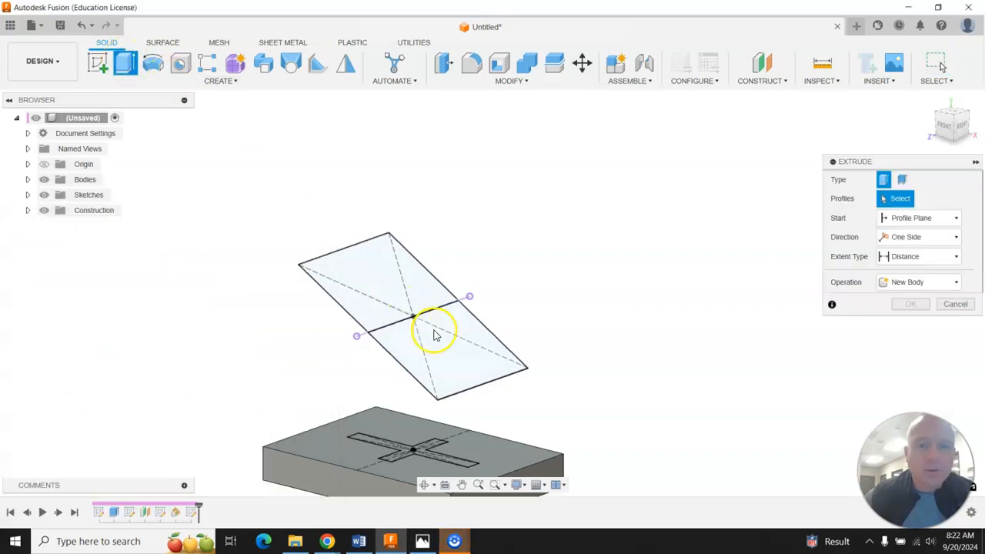
pyautogui.click(453, 358)
pyautogui.click(431, 305)
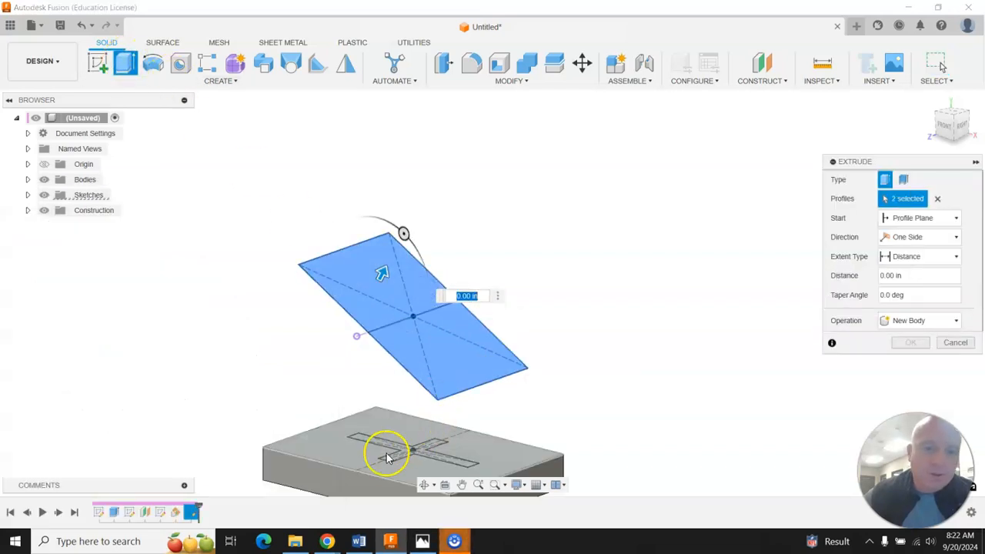
pyautogui.click(422, 541)
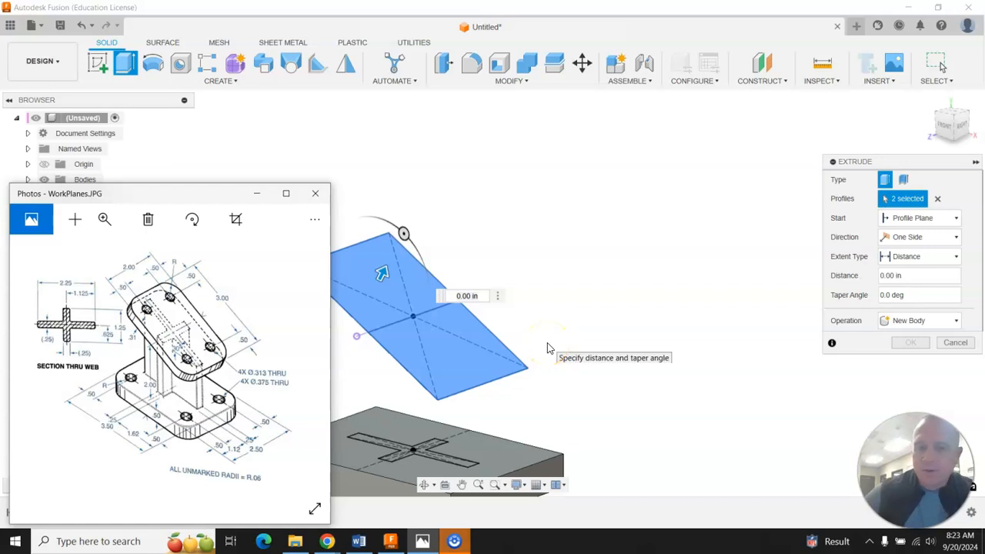
pyautogui.click(467, 296)
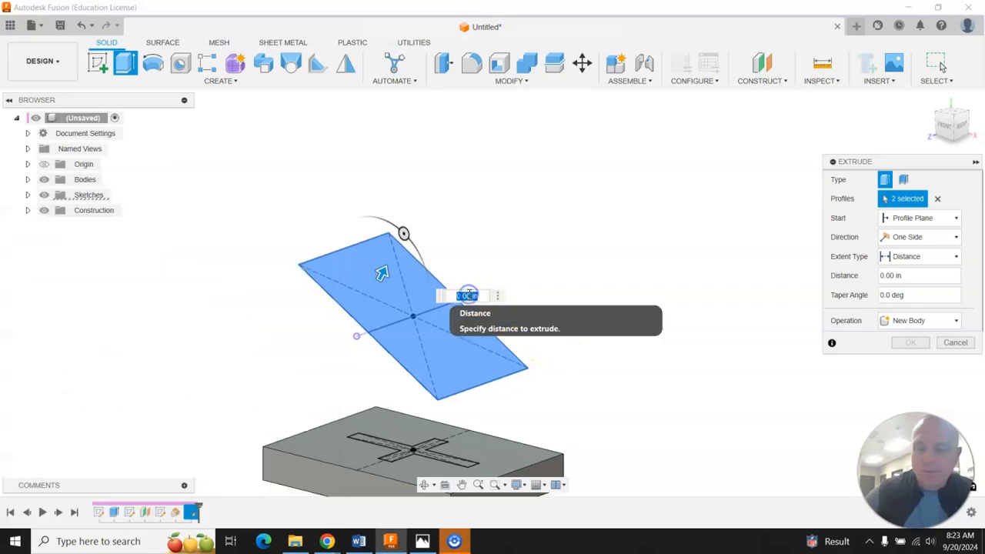
pyautogui.write('.31')
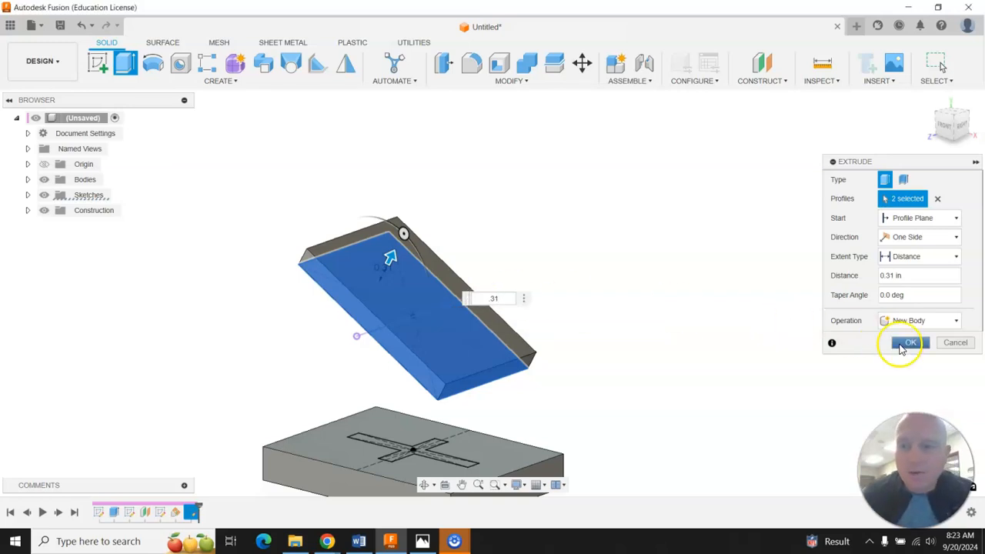
pyautogui.click(900, 344)
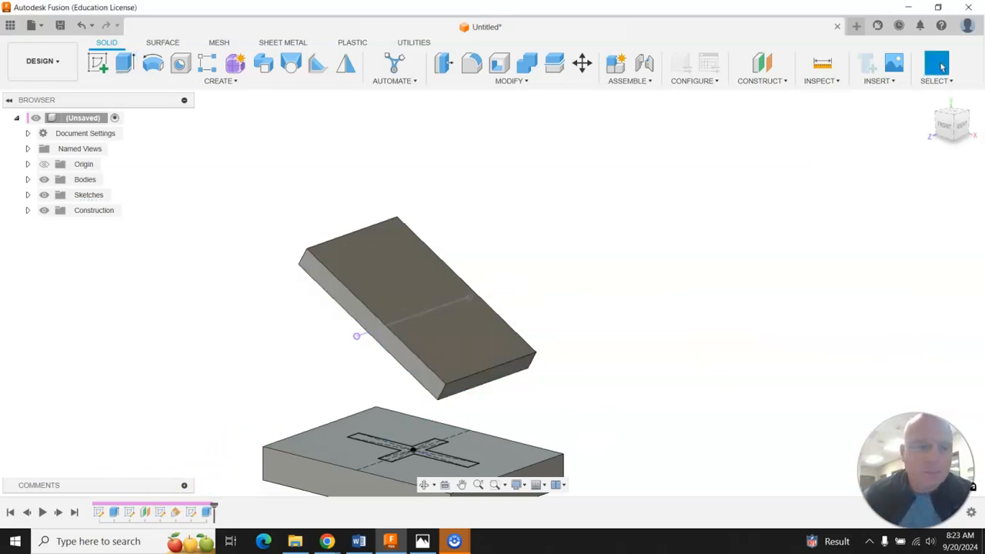
# Step: Start a joined extrusion of the cross-shaped web profile on the base, pulling it upward about 0.775 in
pyautogui.scroll(-2, 595, 282)
pyautogui.scroll(3, 452, 421)
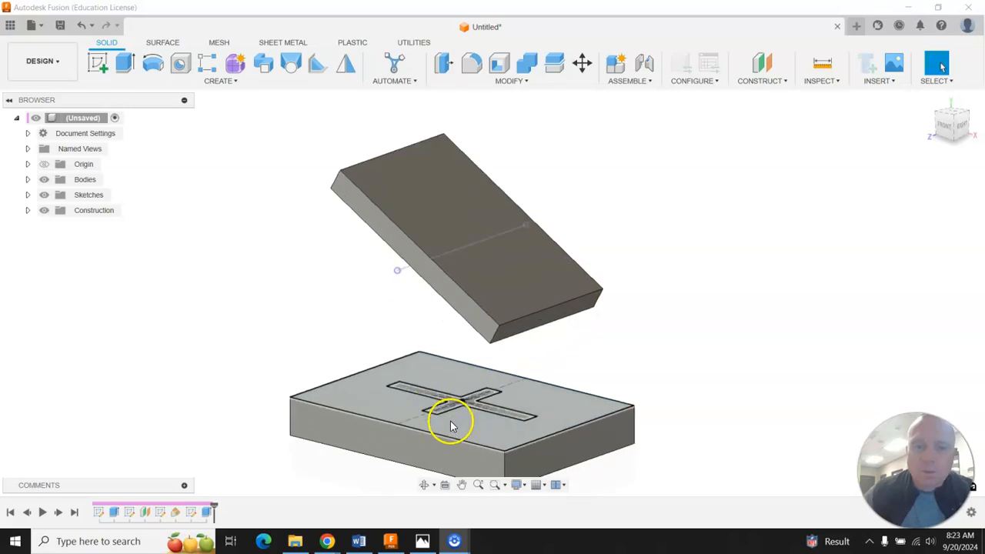
pyautogui.click(947, 133)
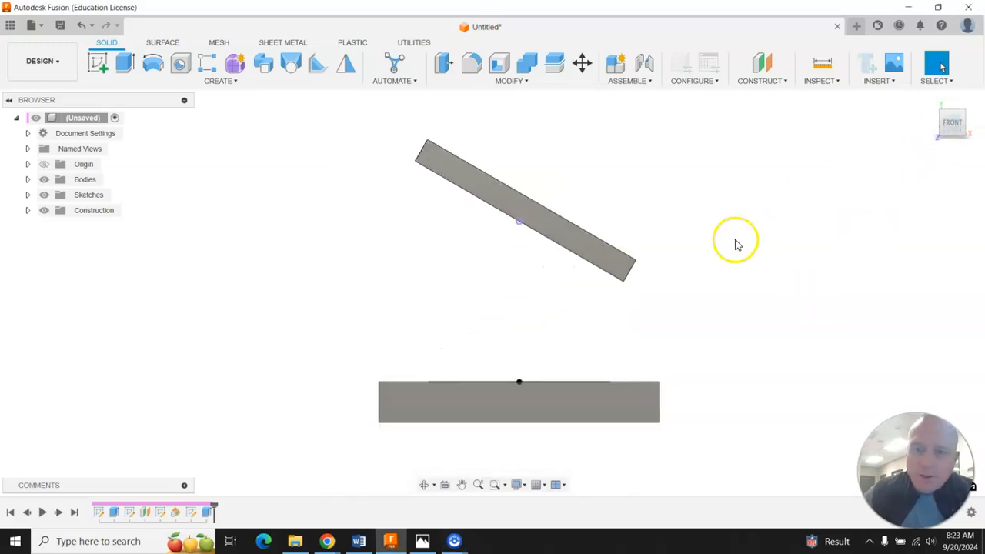
pyautogui.moveTo(950, 121); pyautogui.dragTo(911, 147)
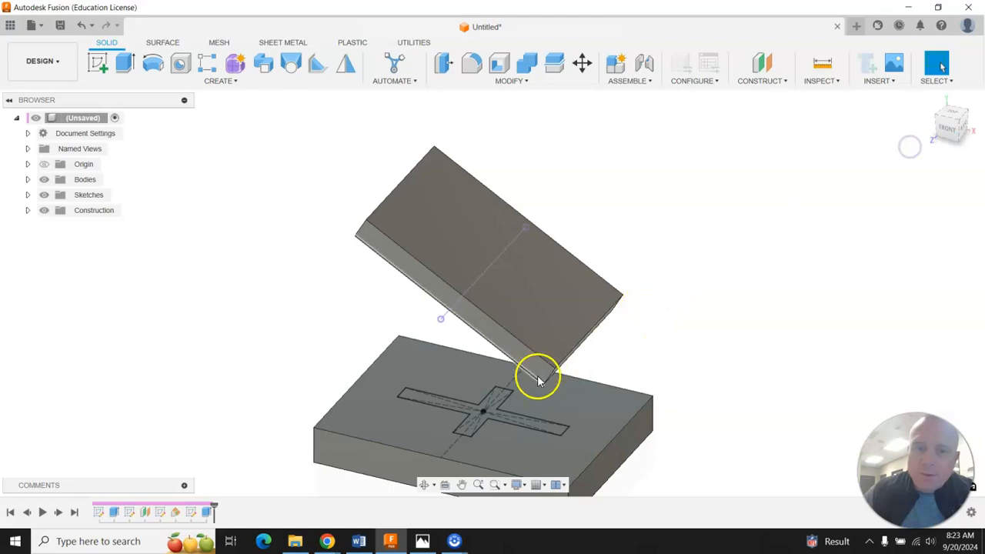
pyautogui.scroll(3, 493, 431)
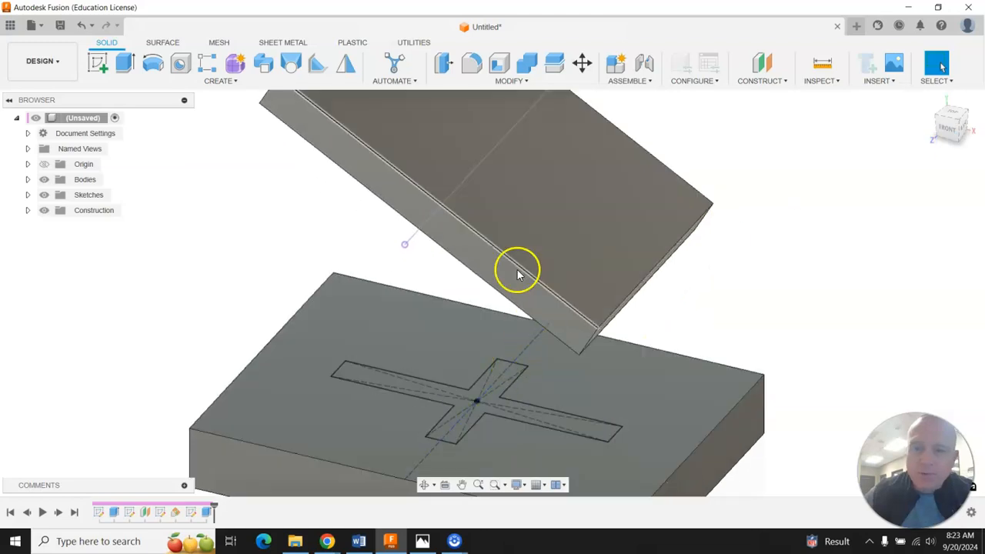
pyautogui.scroll(-4, 516, 274)
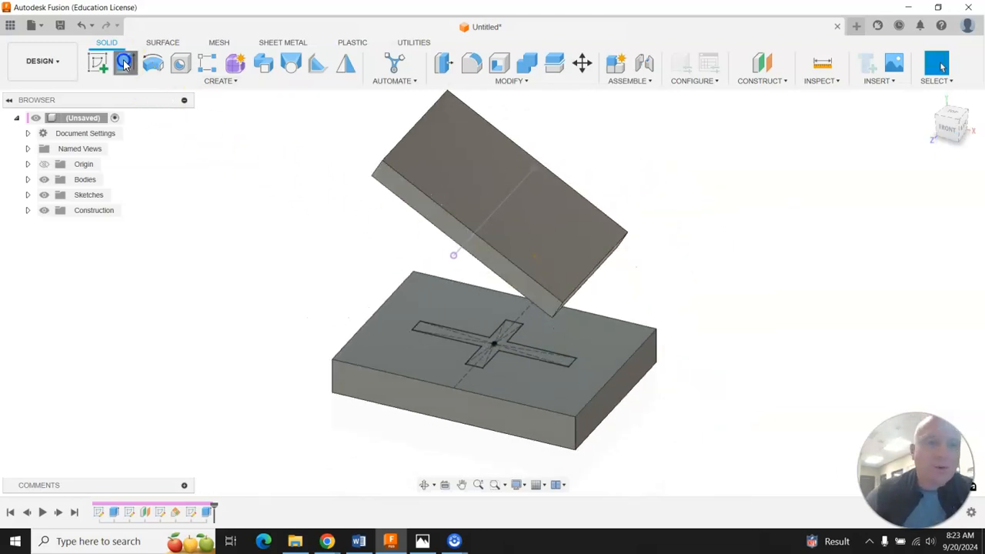
pyautogui.click(124, 63)
pyautogui.click(485, 345)
pyautogui.moveTo(493, 333); pyautogui.dragTo(516, 264)
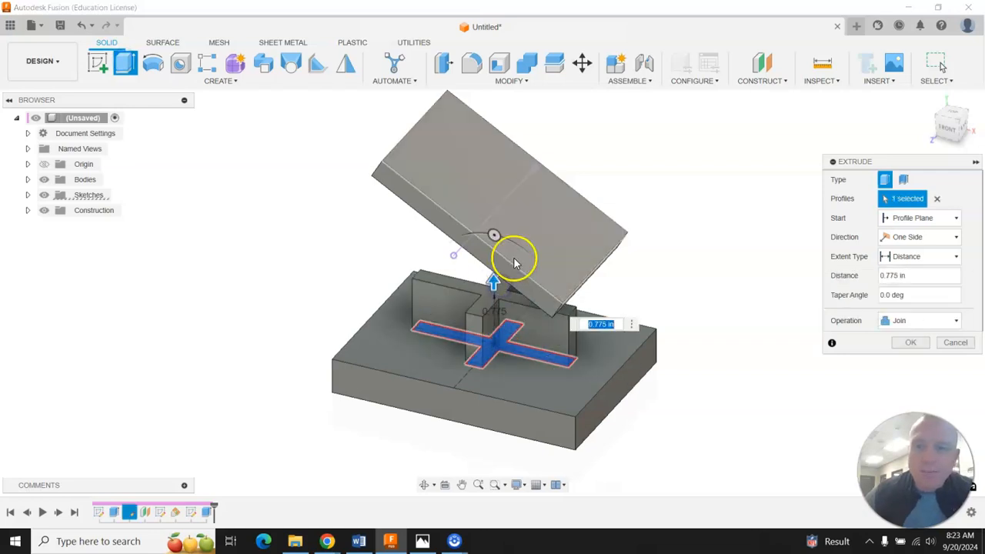
# Step: Set the web extrusion's extent to To Object, ending at the tilted upper plate, and complete it as a Join
pyautogui.moveTo(951, 132); pyautogui.dragTo(930, 135)
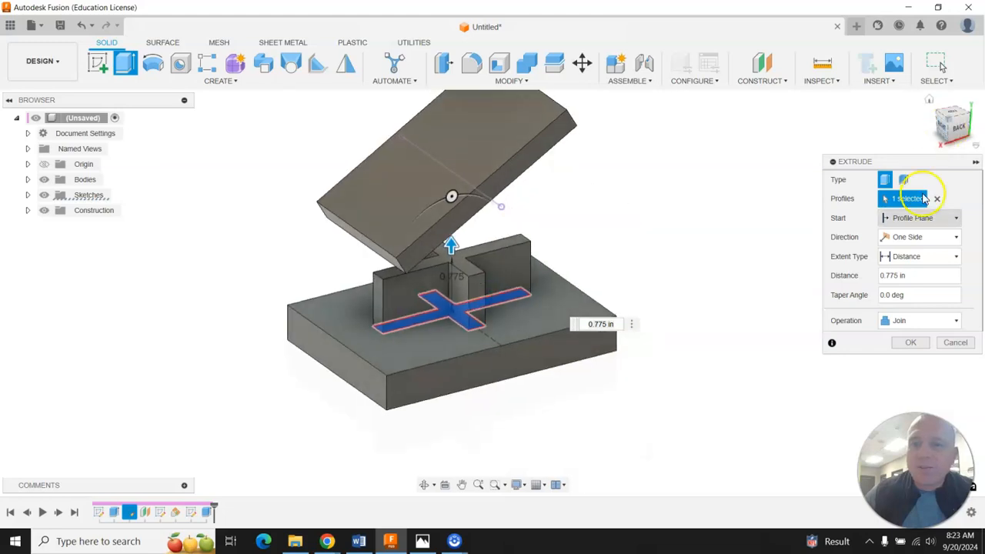
pyautogui.click(902, 258)
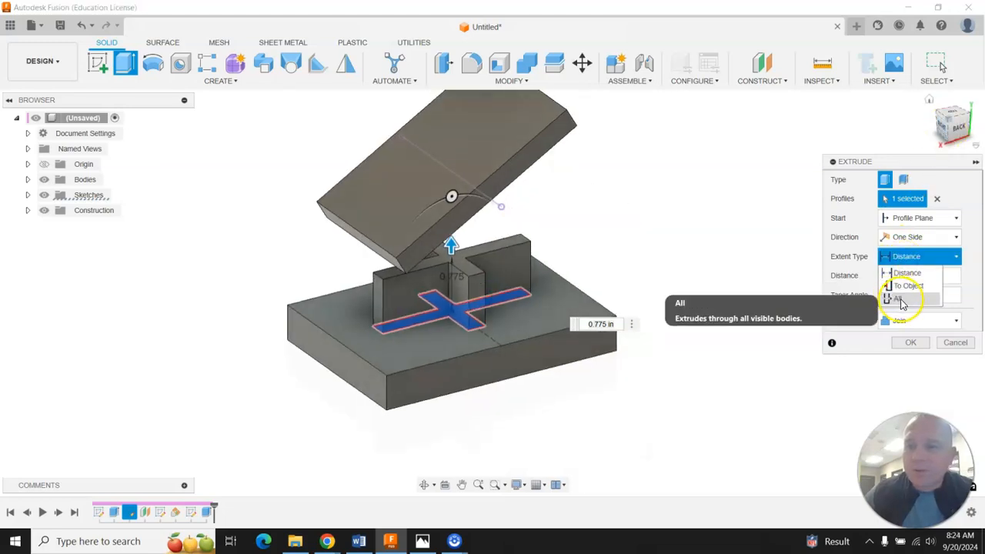
pyautogui.click(904, 286)
pyautogui.click(945, 139)
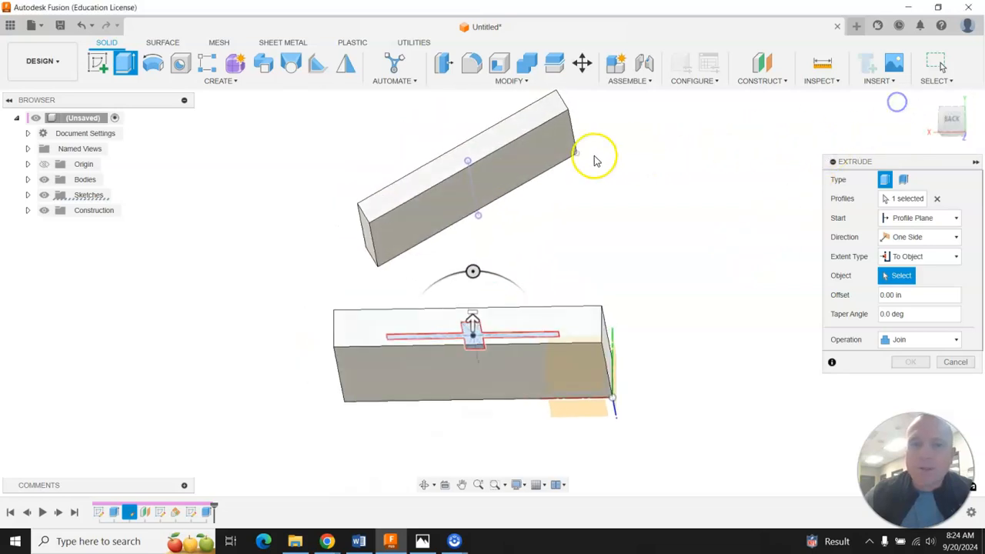
pyautogui.click(538, 161)
pyautogui.click(947, 126)
pyautogui.moveTo(947, 126)
pyautogui.mouseDown()
pyautogui.moveTo(969, 128)
pyautogui.moveTo(977, 105)
pyautogui.moveTo(949, 128)
pyautogui.mouseUp()
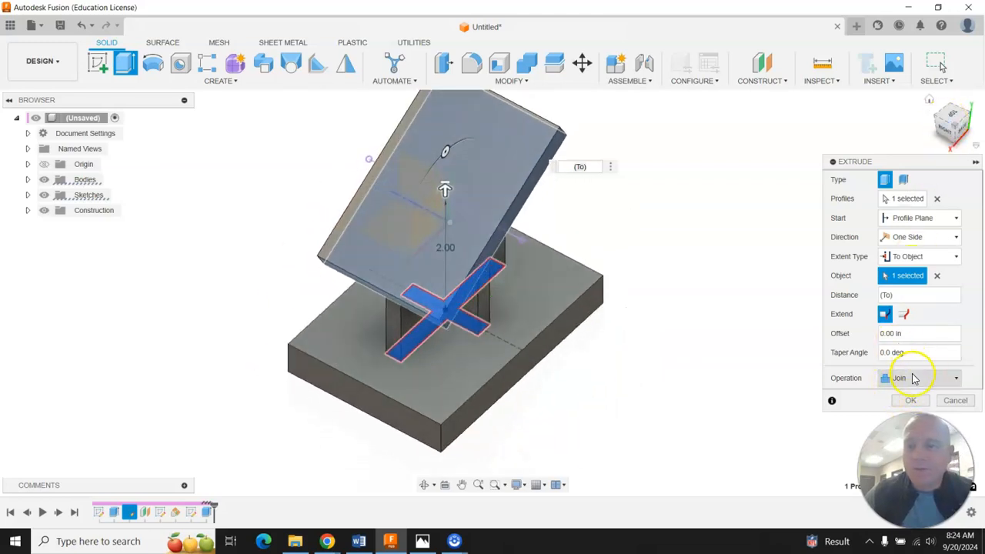
pyautogui.click(911, 401)
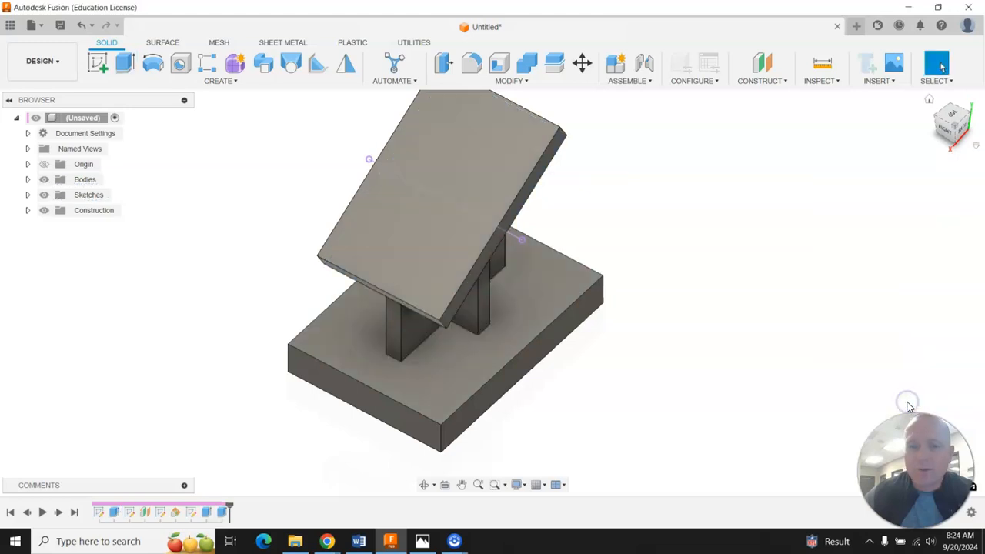
# Step: Inspect the bracket at an angle and compare its plates, web, holes and rounded edges with the WorkPlanes reference drawing
pyautogui.click(954, 128)
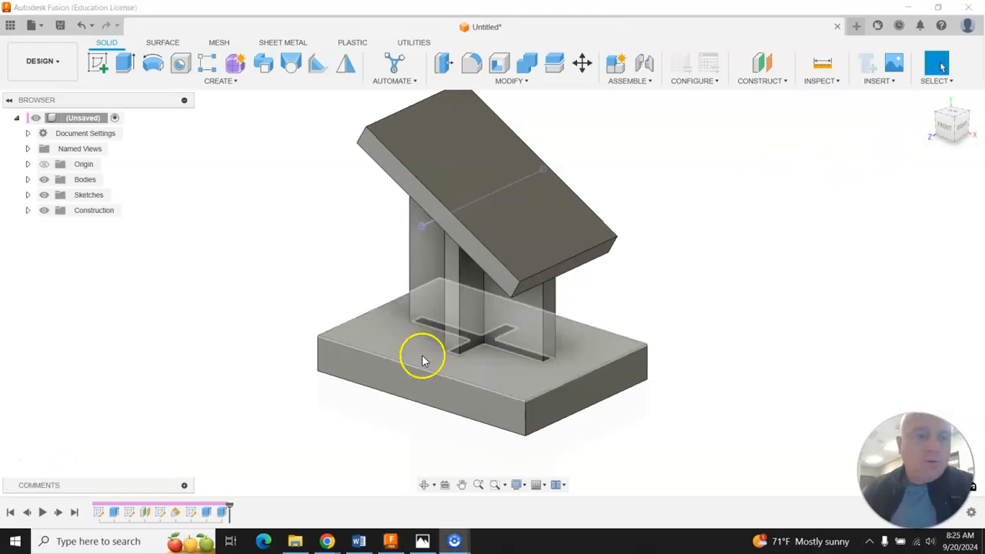
pyautogui.click(422, 539)
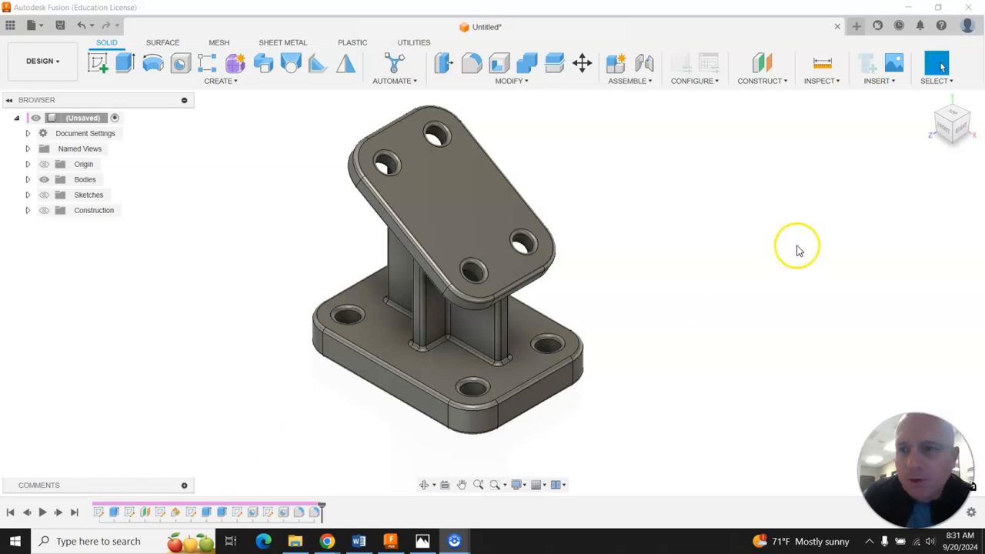
pyautogui.moveTo(493, 289)
pyautogui.keyDown('shift'); pyautogui.mouseDown(button='middle')
pyautogui.moveTo(765, 135)
pyautogui.moveTo(710, 120)
pyautogui.moveTo(962, 131)
pyautogui.mouseUp(button='middle'); pyautogui.keyUp('shift')
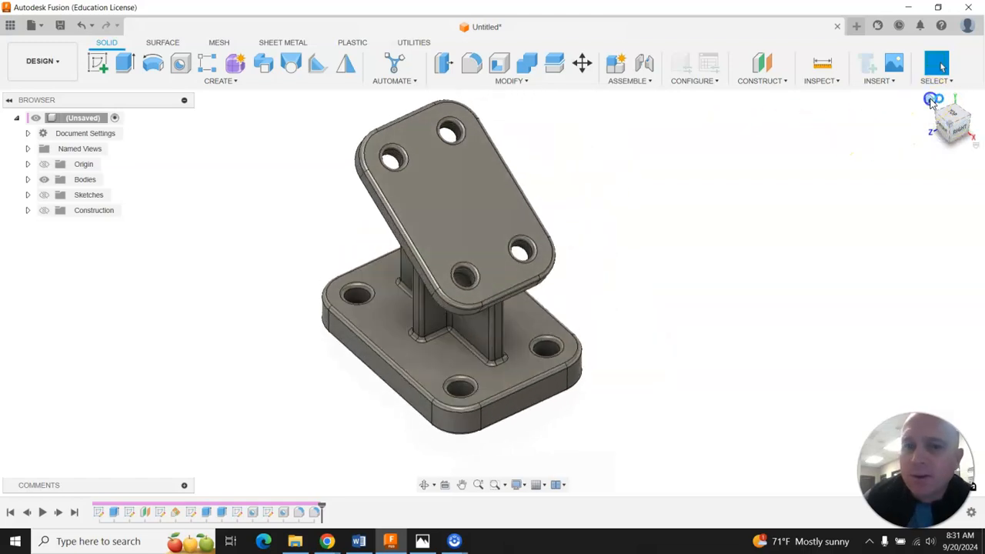
pyautogui.click(933, 99)
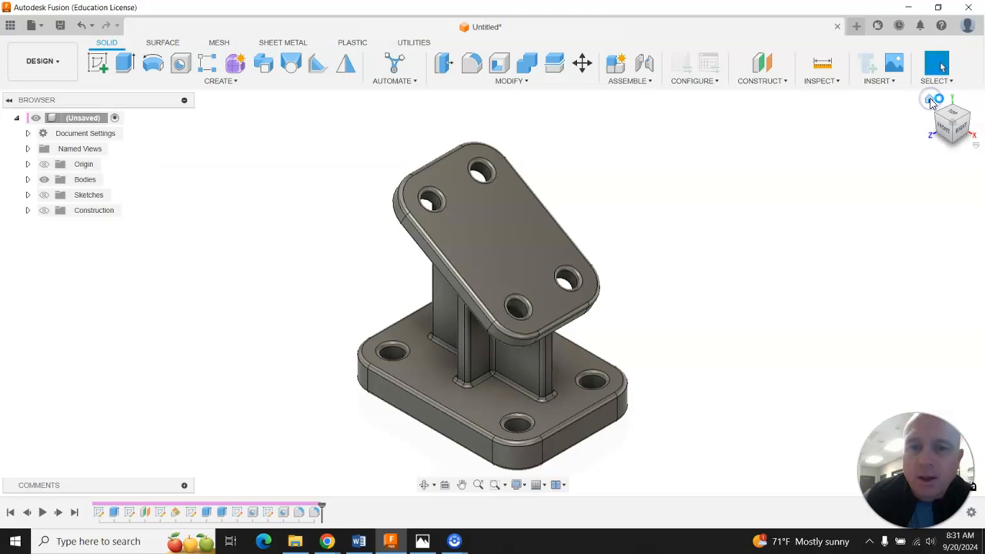
pyautogui.click(425, 542)
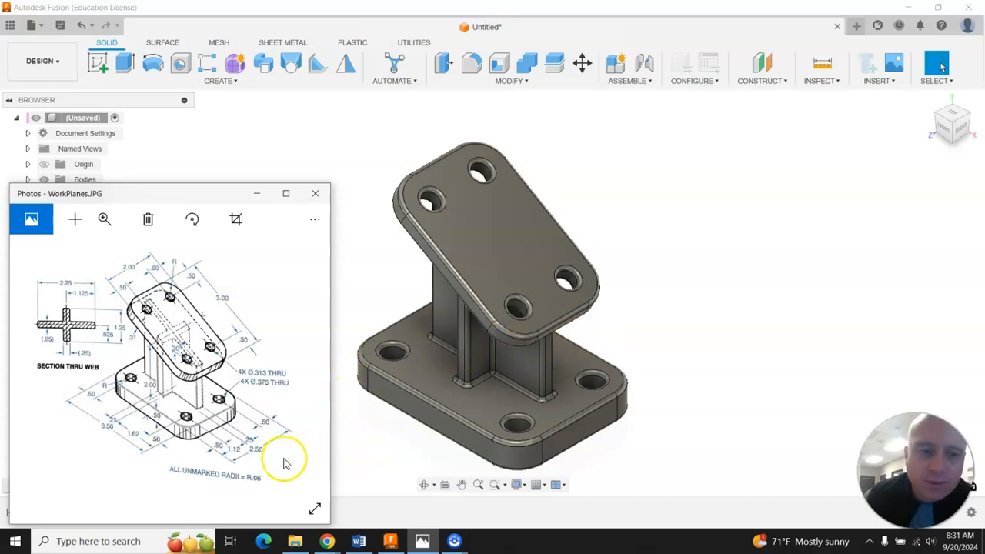
pyautogui.click(77, 494)
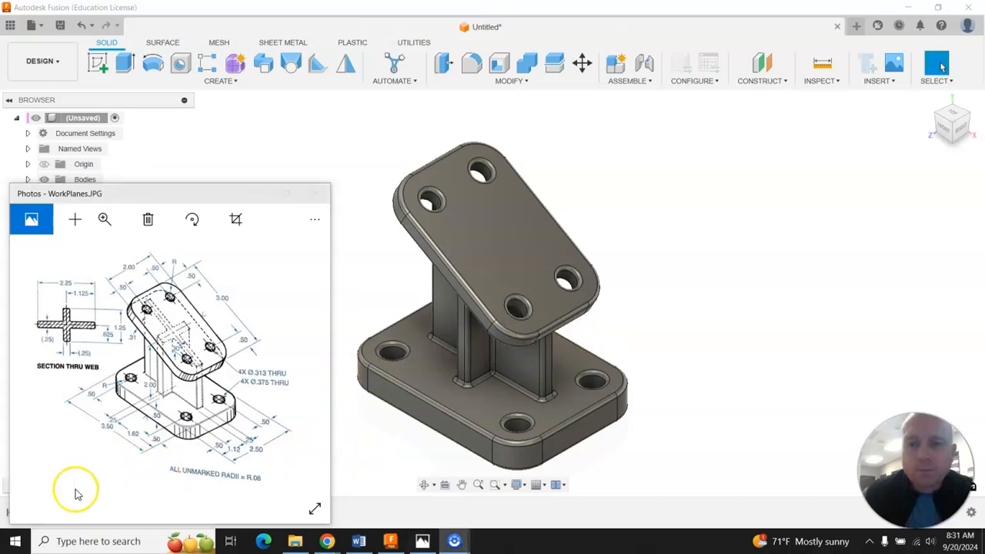